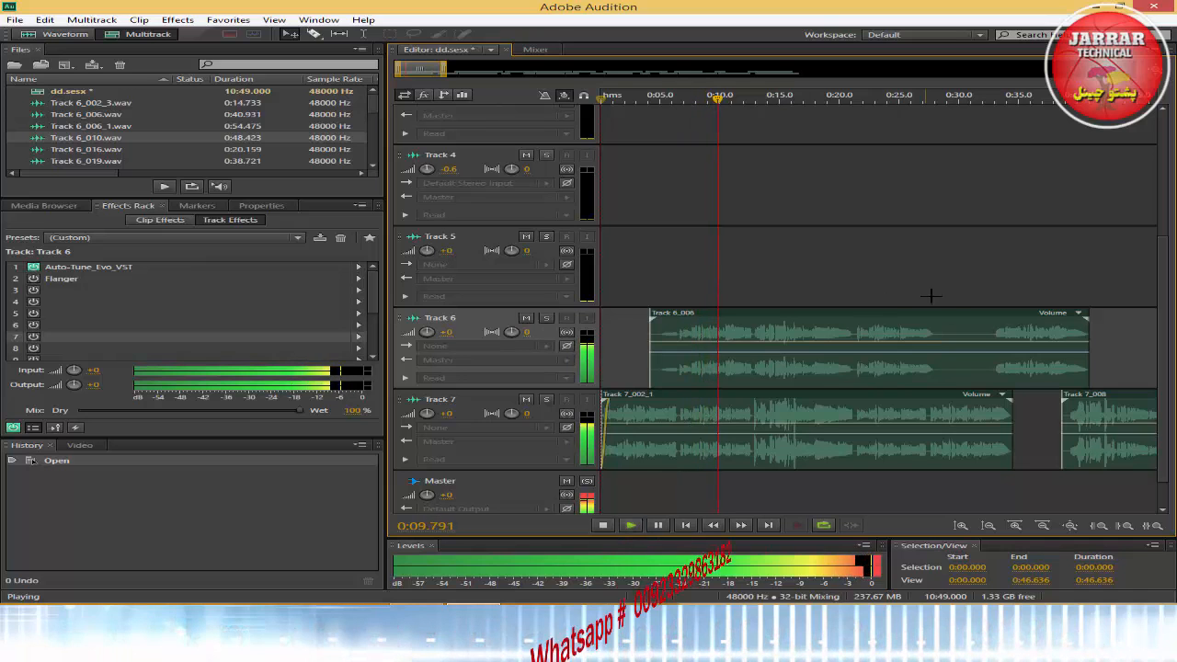
Widen the multitrack timeline by narrowing the side panels and the track headers, showing about 37 seconds of the session.
left_click_drag(442, 72, 428, 72)
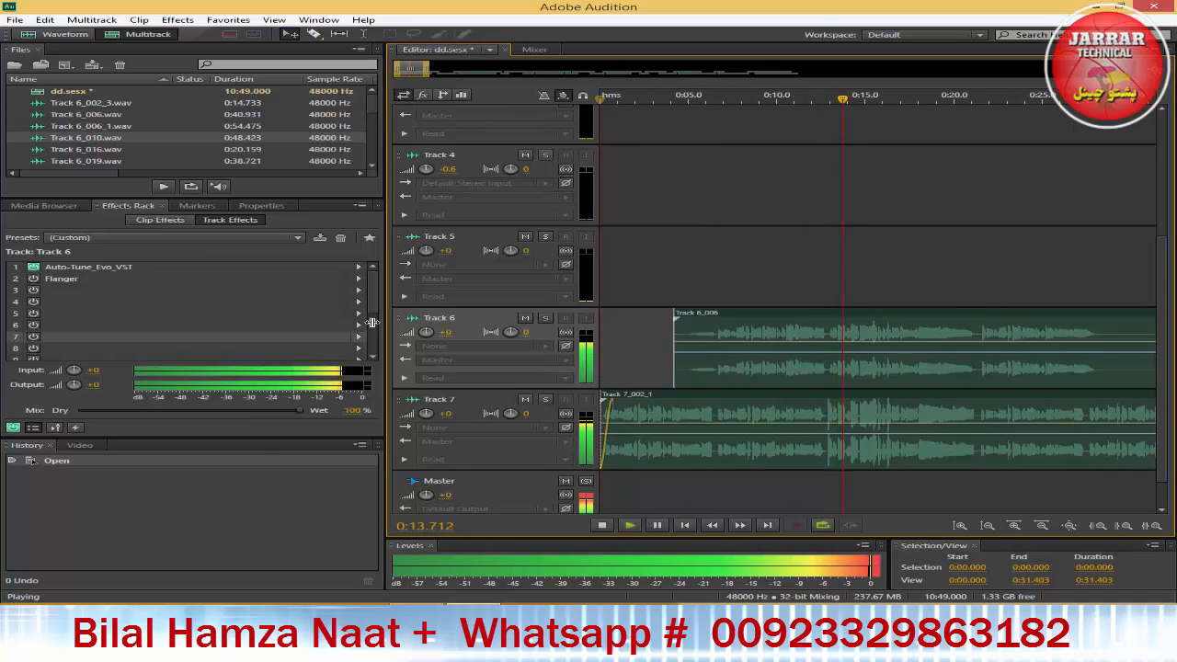
left_click_drag(387, 324, 248, 319)
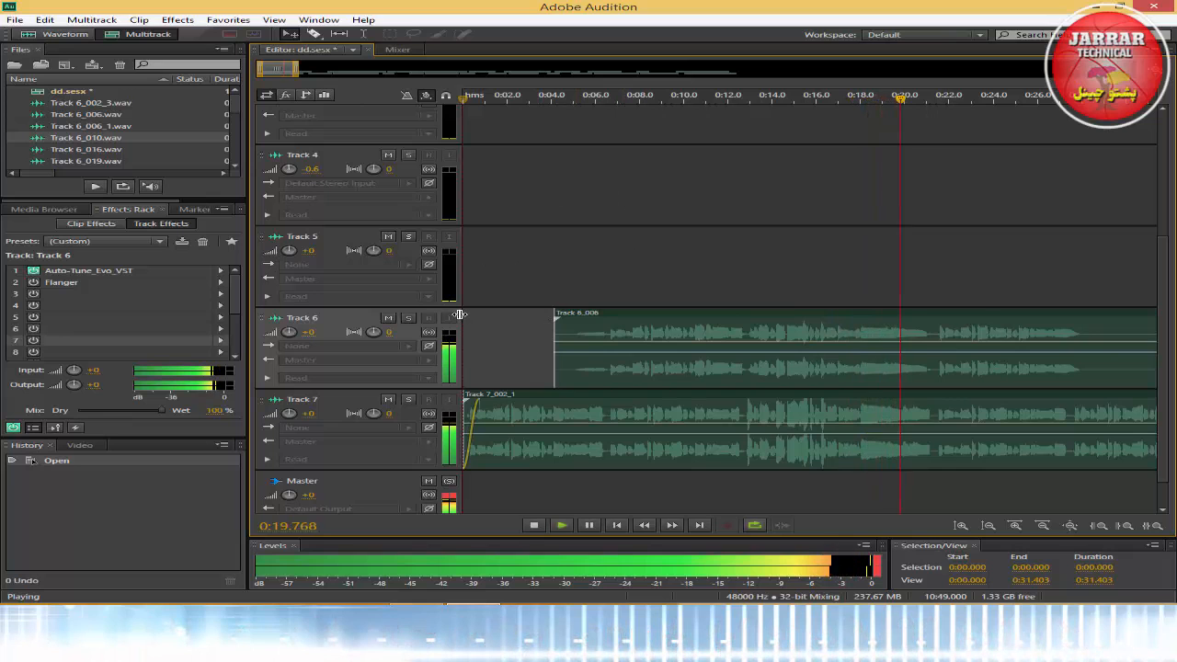
left_click_drag(459, 314, 402, 327)
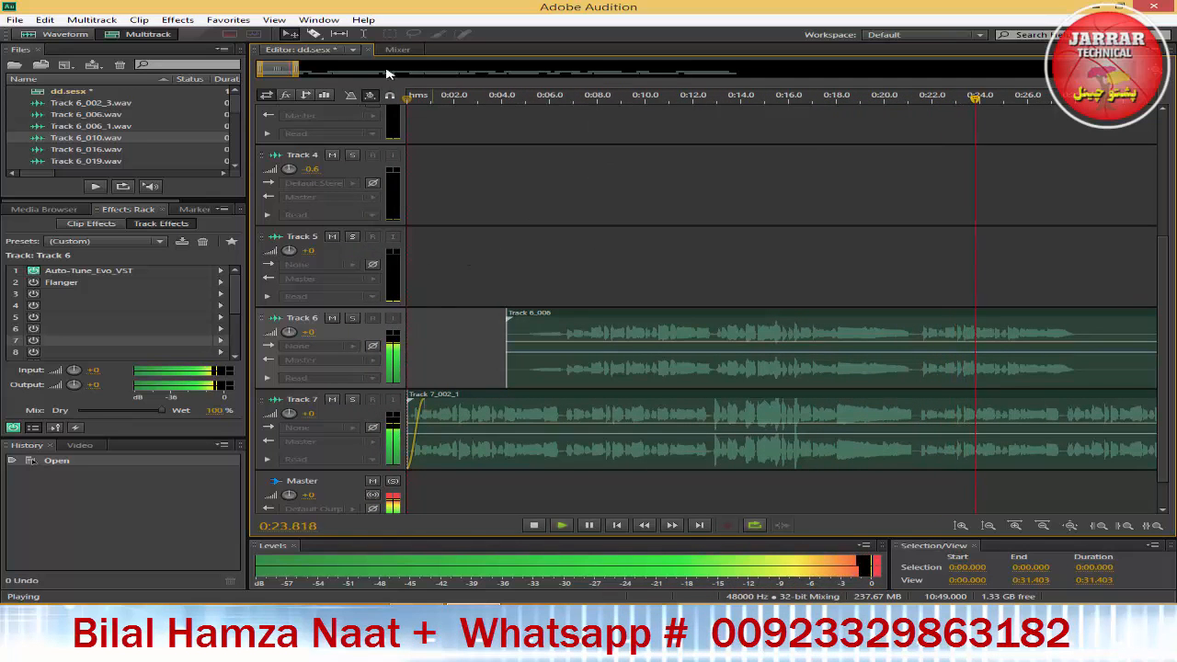
left_click_drag(298, 73, 305, 74)
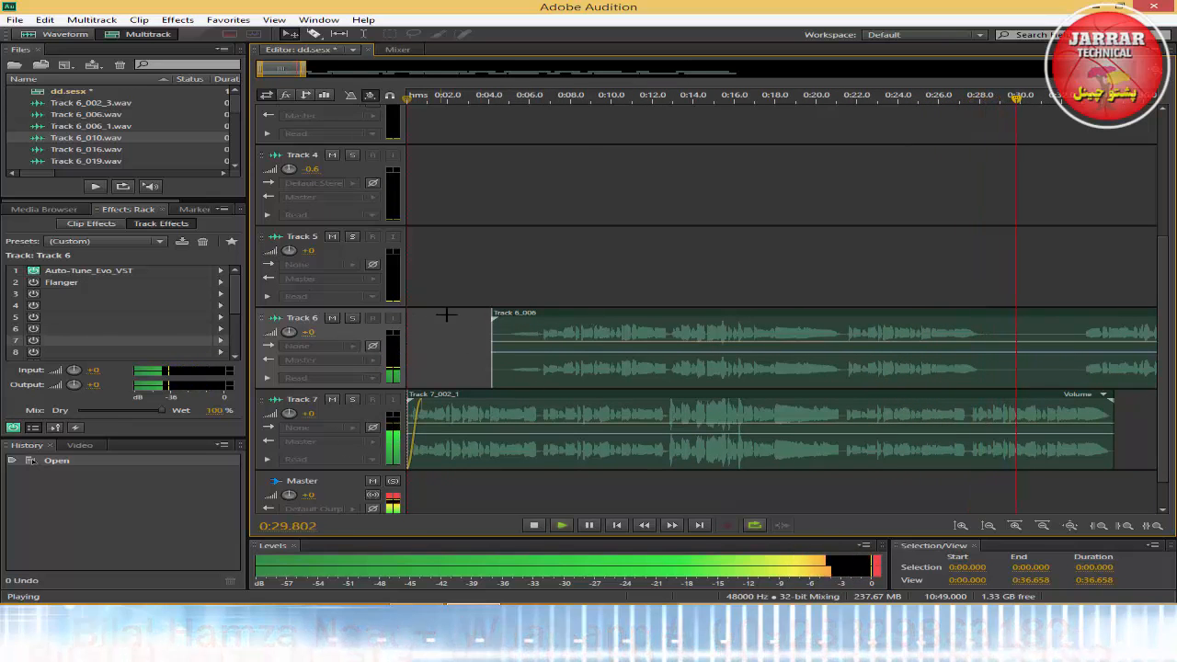
Examine the Auto-Tune Evo settings on Track 6, including key, scale and retune speed, and close the effect window.
double_click(99, 273)
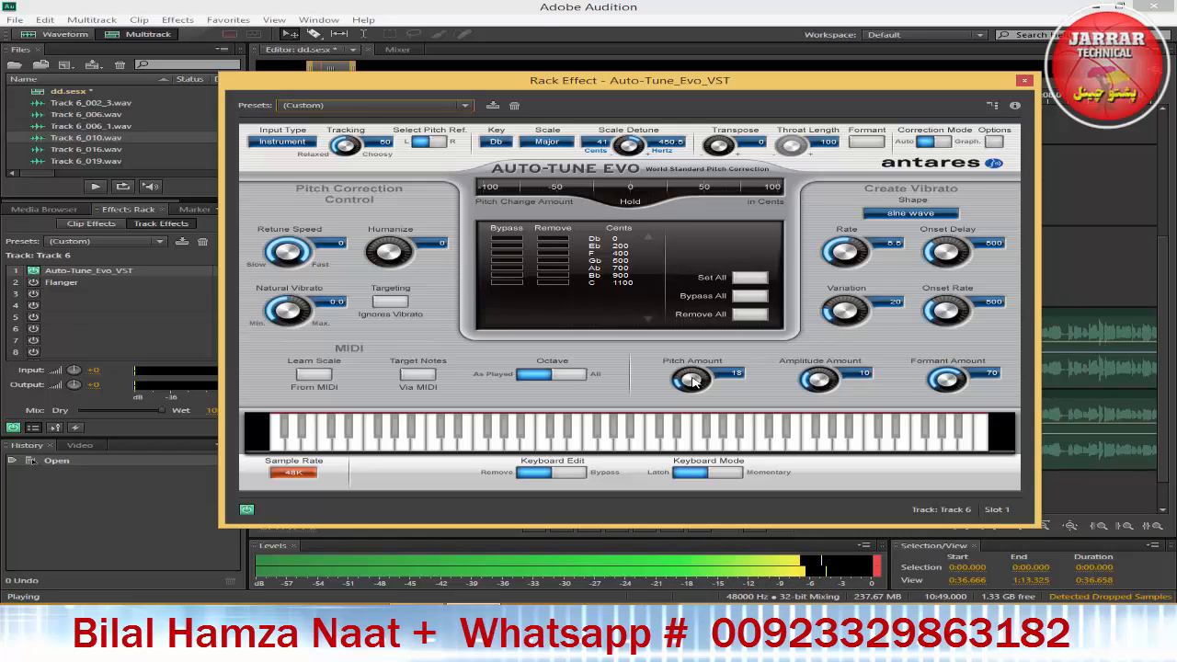
left_click(1022, 83)
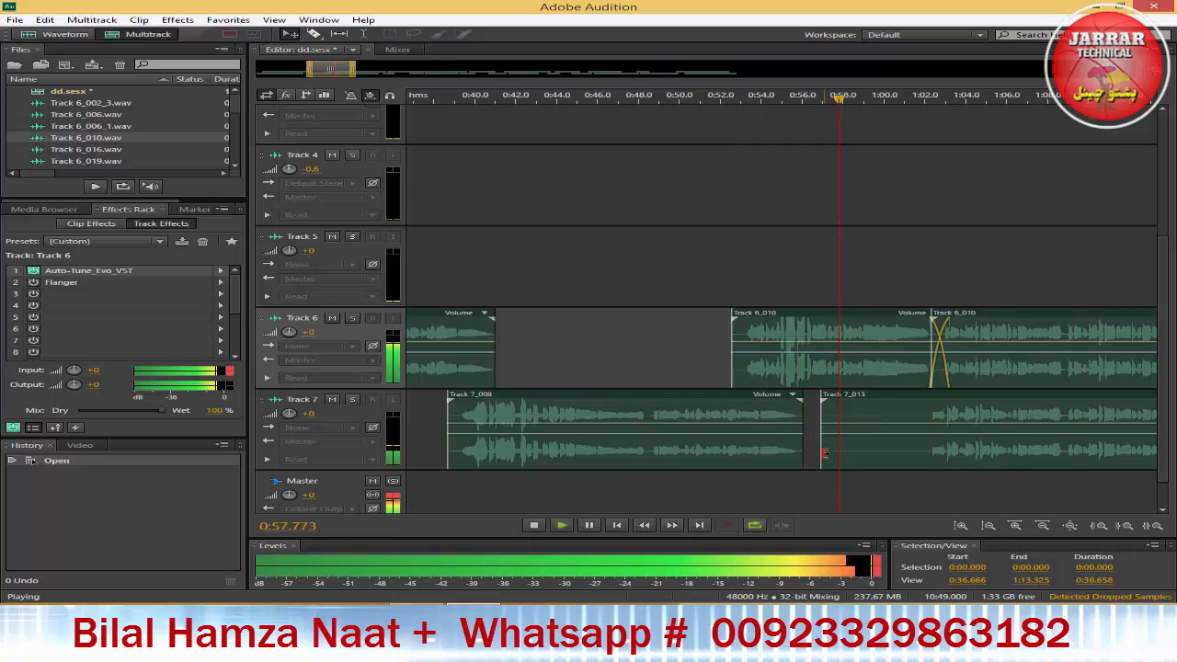
Trim the silent lead-ins of clip Track 7_013 to about 1:02 and clip Track 6_016 to about 1:40.
left_click_drag(830, 458, 930, 457)
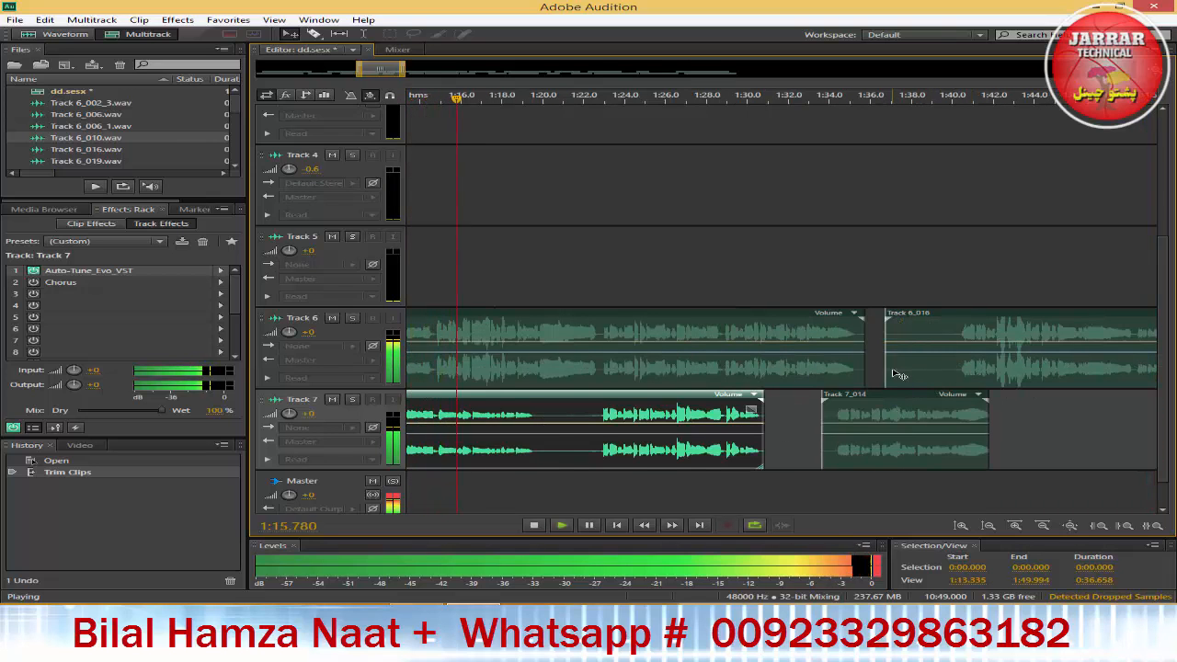
left_click_drag(887, 372, 947, 365)
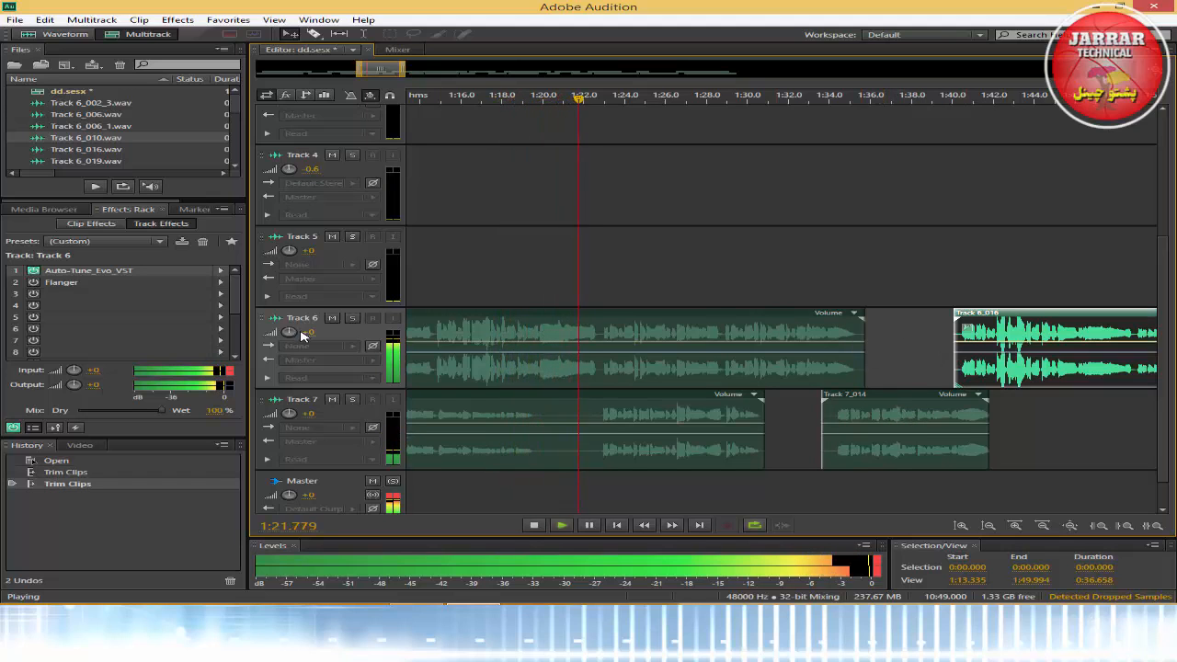
Examine the Auto-Tune Evo settings on Track 7 and close the effect window.
left_click(331, 429)
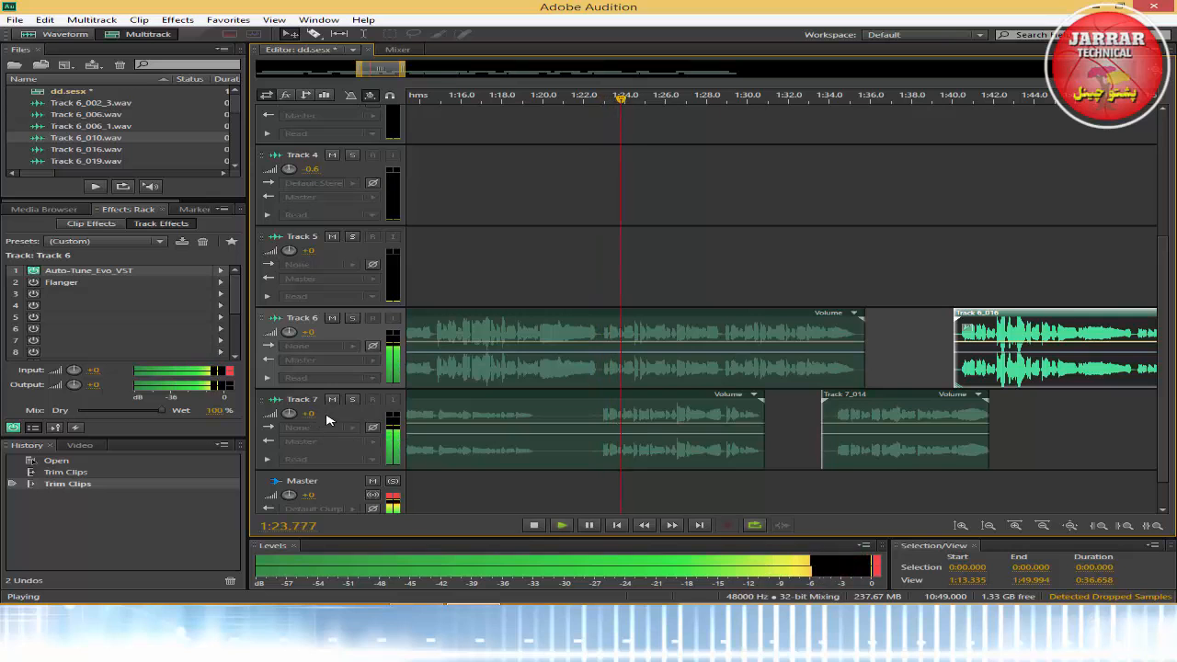
left_click(1055, 429)
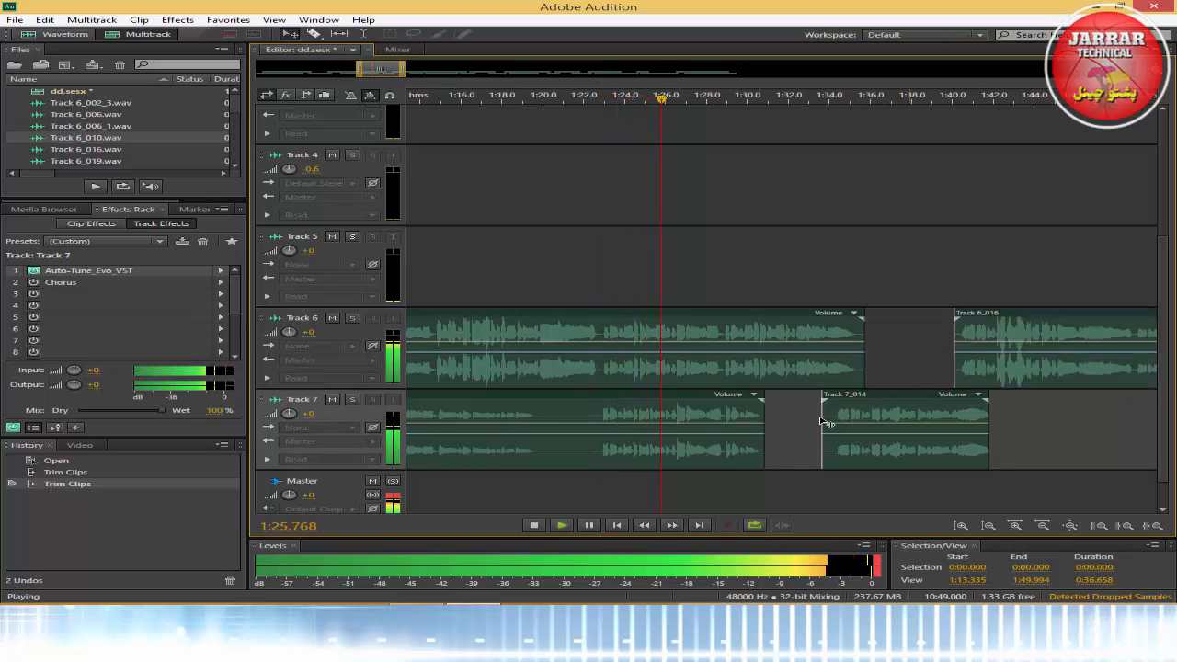
double_click(88, 270)
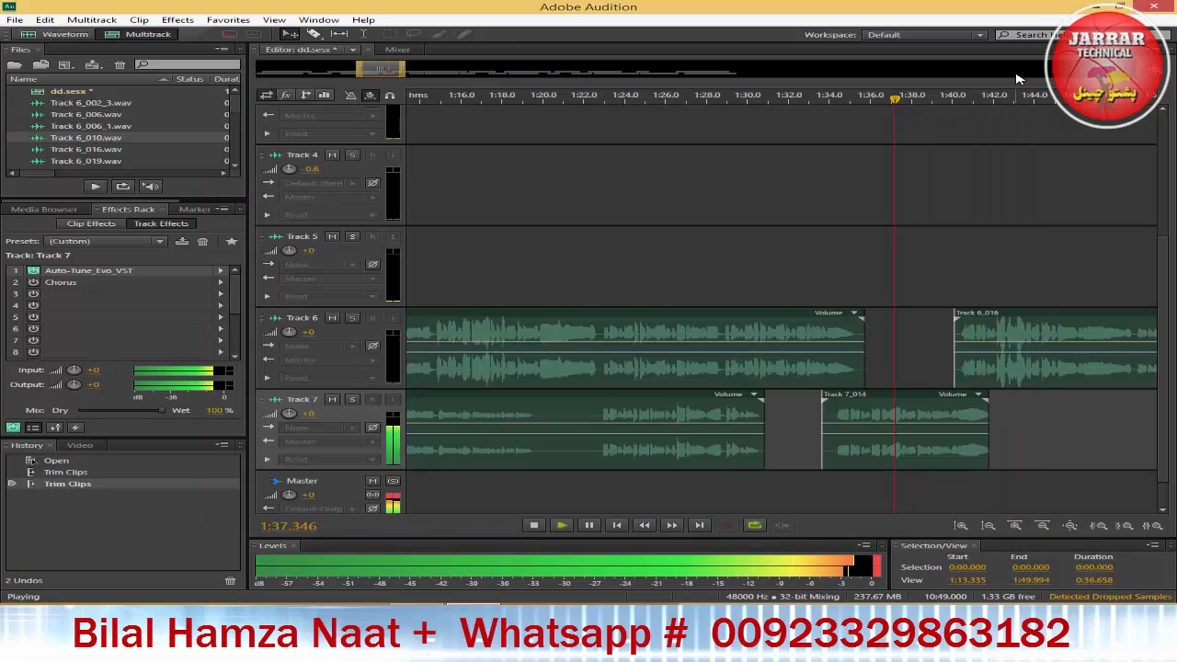
left_click(1015, 74)
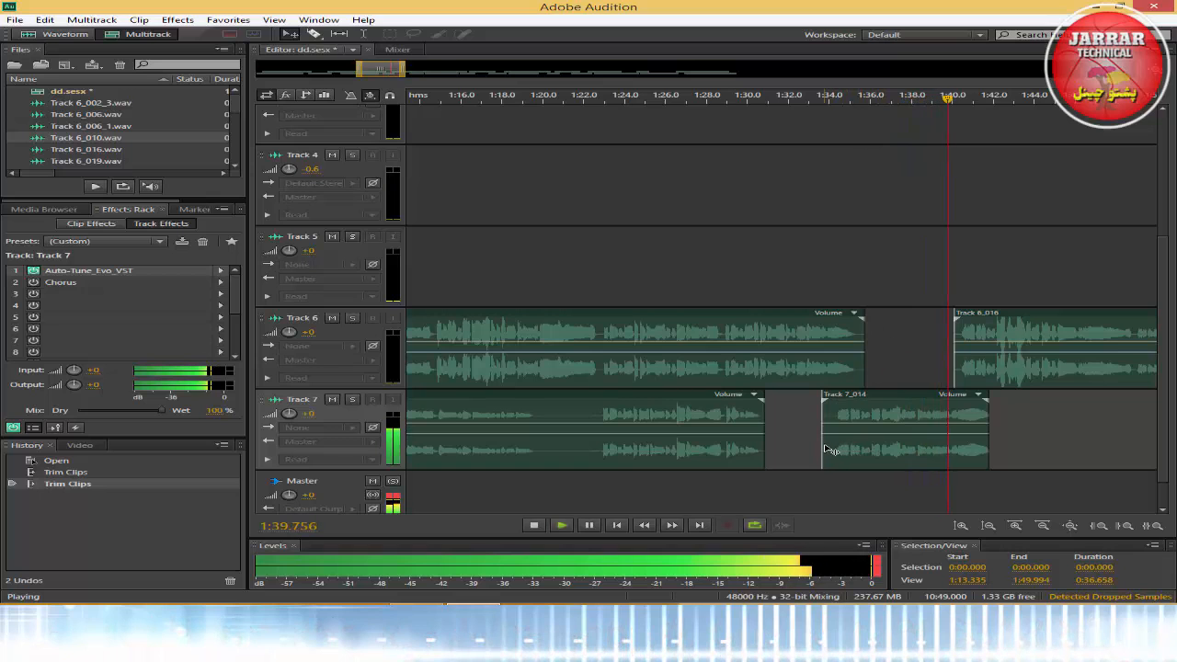
Trim the silent lead-ins of clips Track 7_014, Track 6_019, Track 7_020 and Track 7_018 to where their audio begins.
left_click_drag(825, 449, 831, 448)
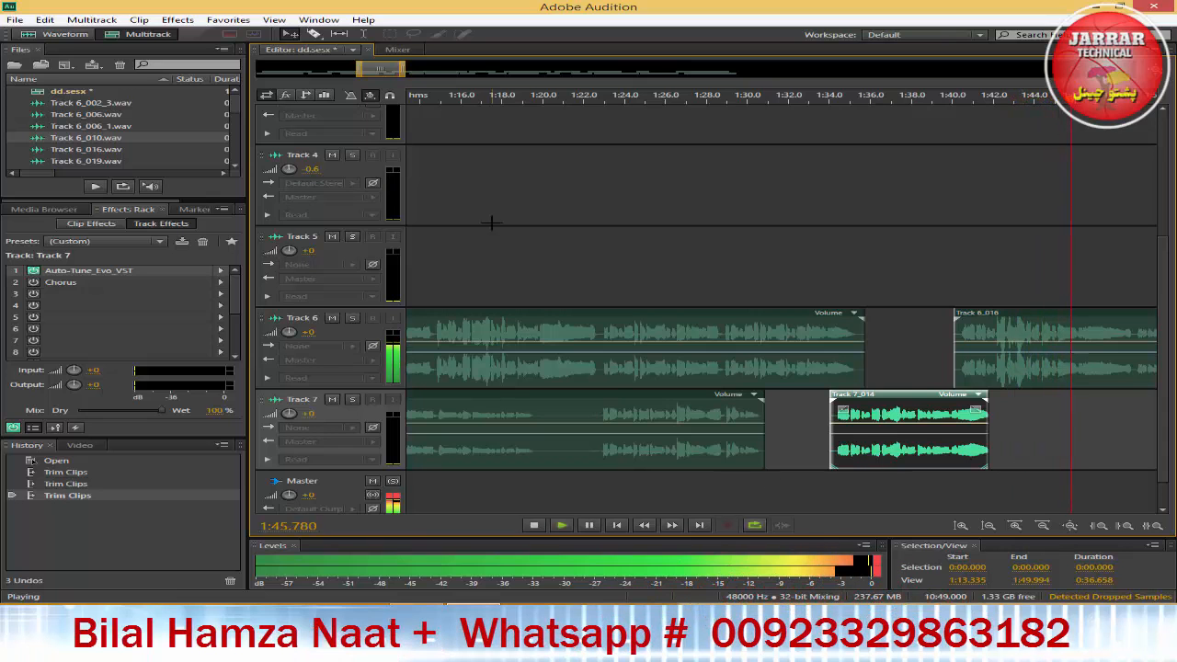
left_click_drag(379, 70, 417, 70)
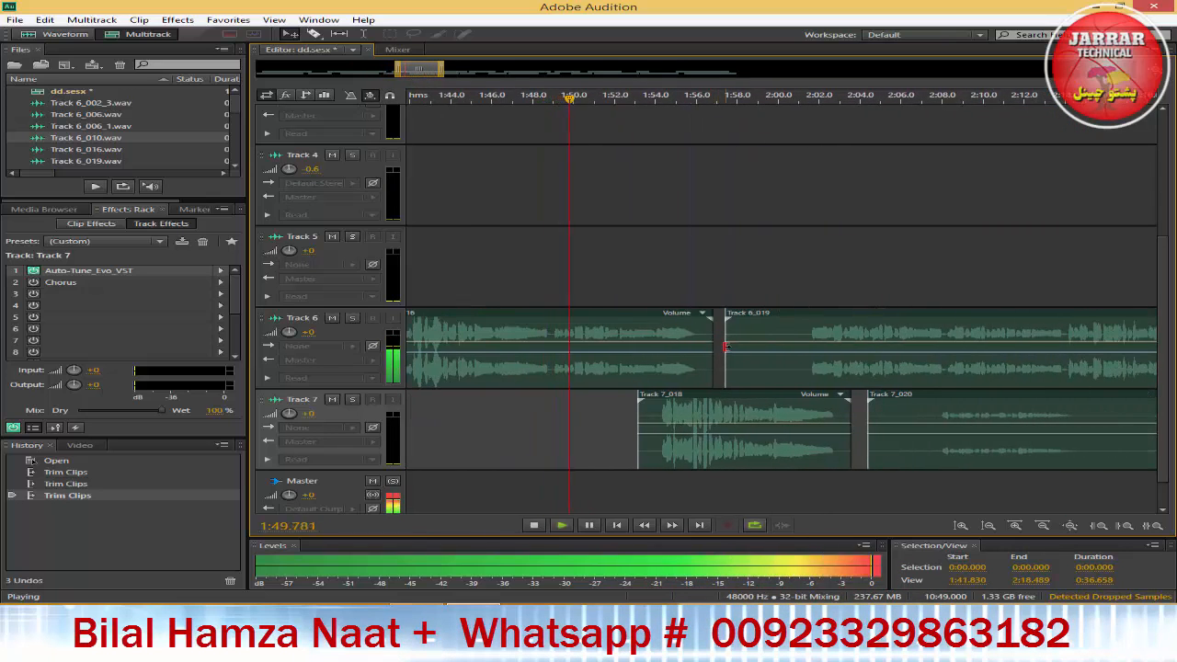
left_click_drag(725, 344, 807, 344)
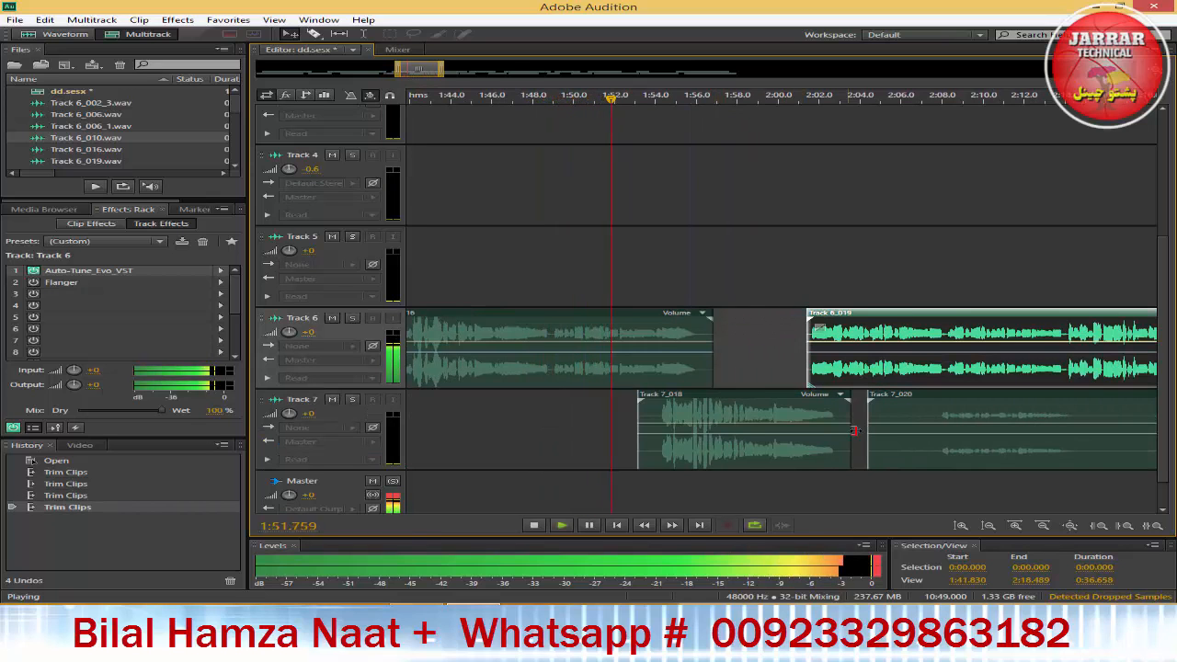
left_click_drag(869, 438, 934, 438)
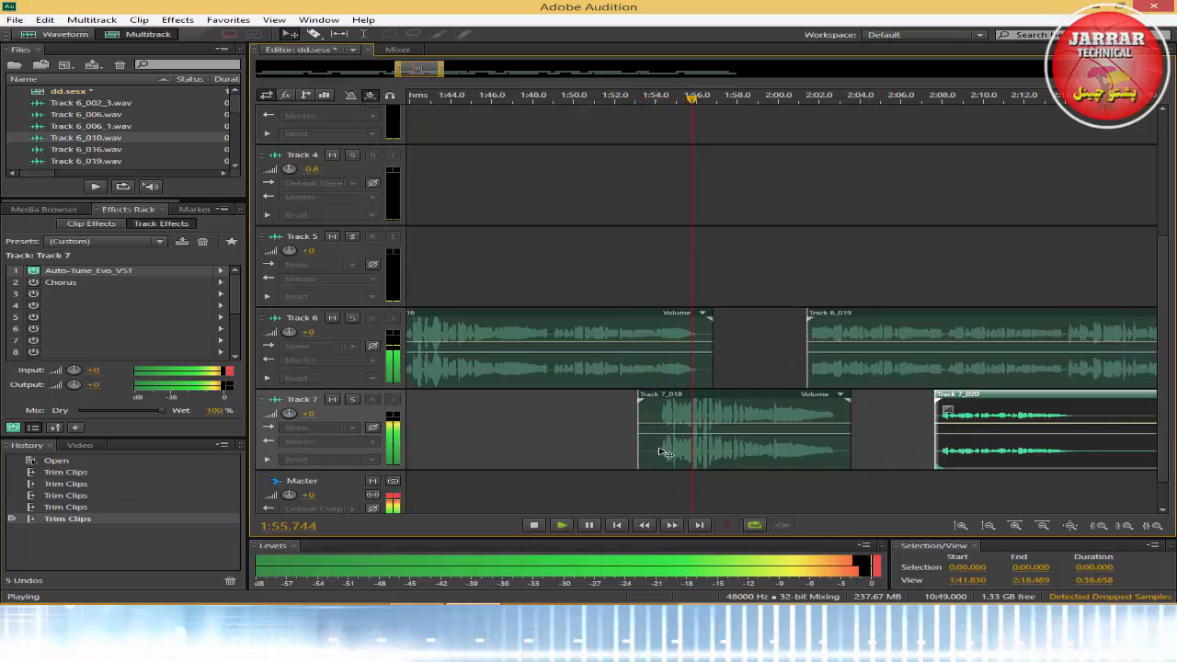
left_click_drag(639, 450, 655, 451)
Open the Master track's Audiocation Equalizer, examine its high-shelf gain, and move its window clear of the timeline overview.
left_click_drag(418, 67, 433, 71)
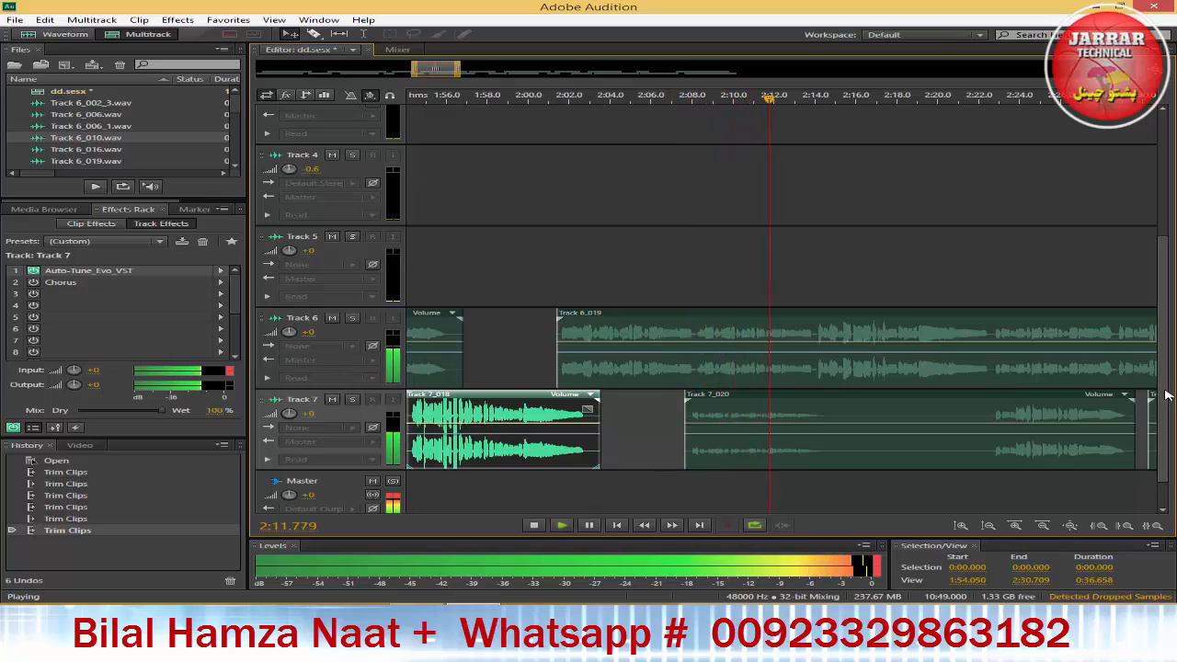
left_click_drag(1165, 390, 1165, 432)
left_click(346, 458)
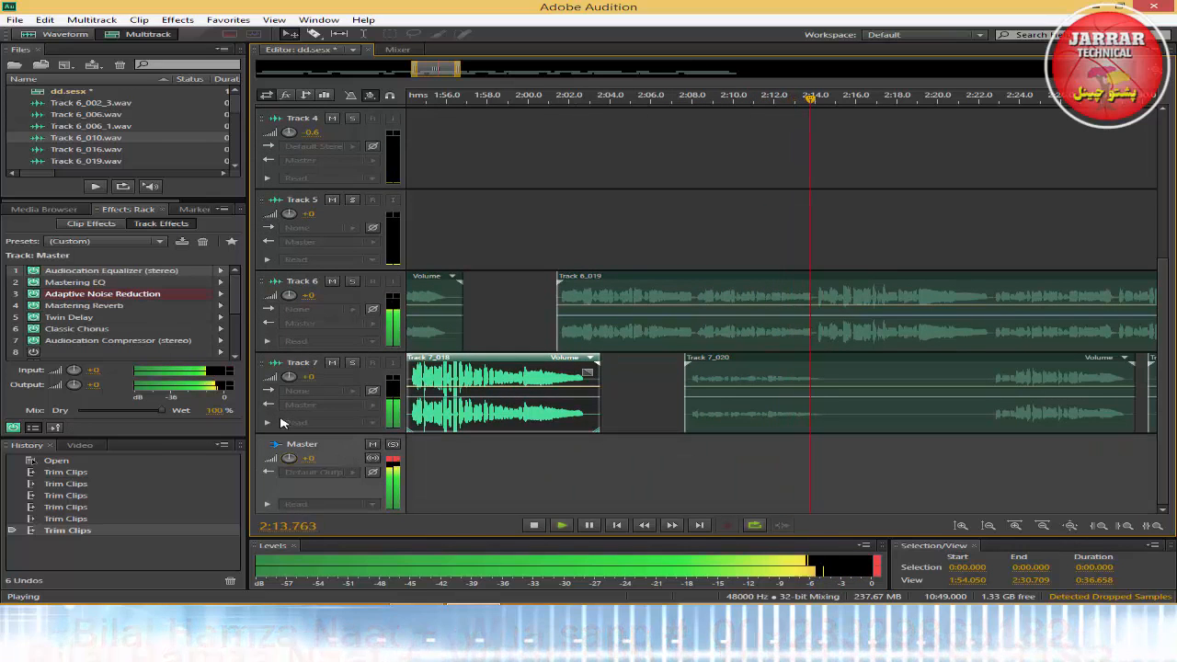
double_click(119, 271)
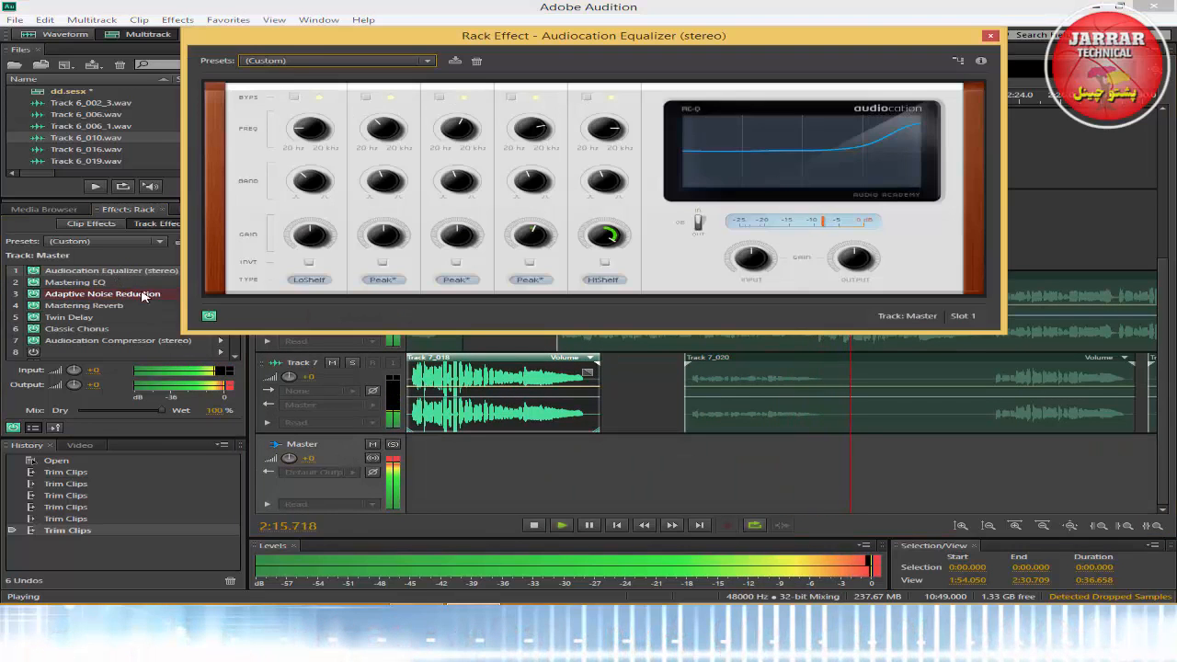
mouse_move(613, 238)
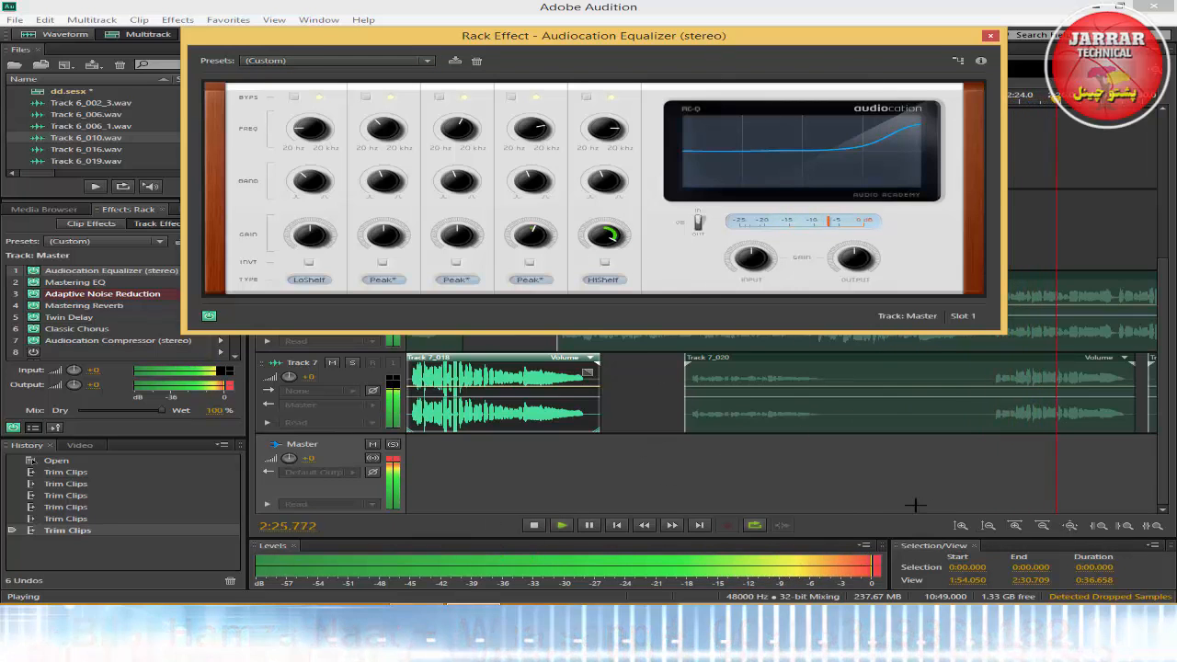
left_click_drag(804, 45, 671, 200)
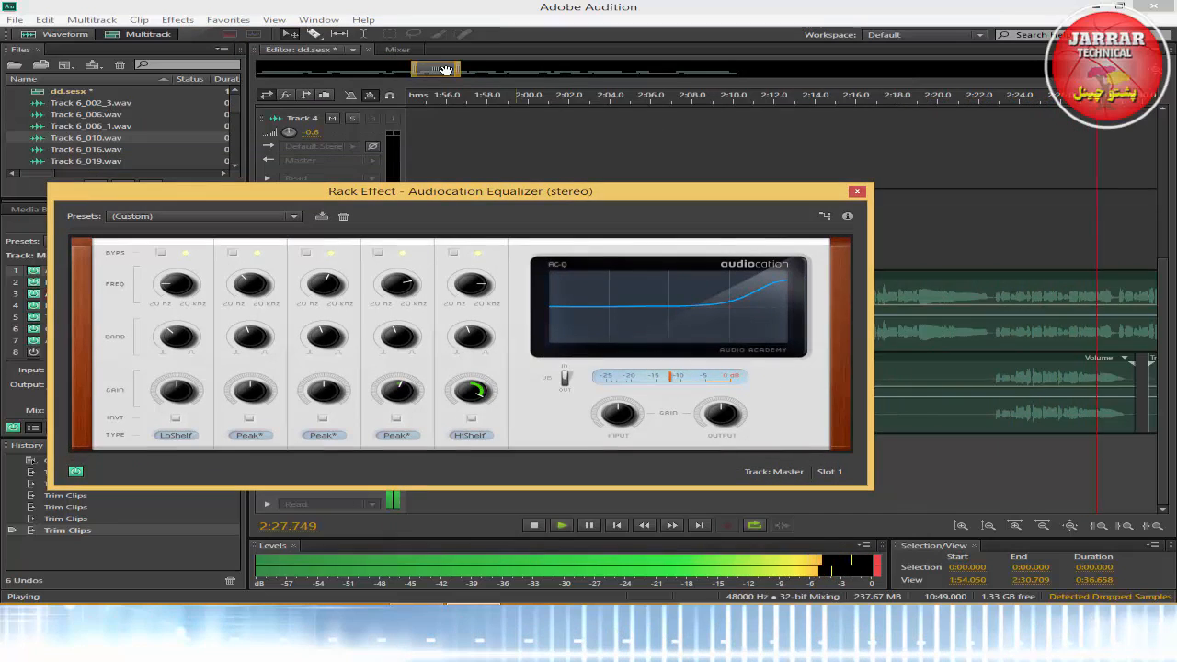
Trim the silent lead-ins of clips Track 7_024 and Track 6_025, and close the equalizer window.
left_click_drag(427, 72, 436, 73)
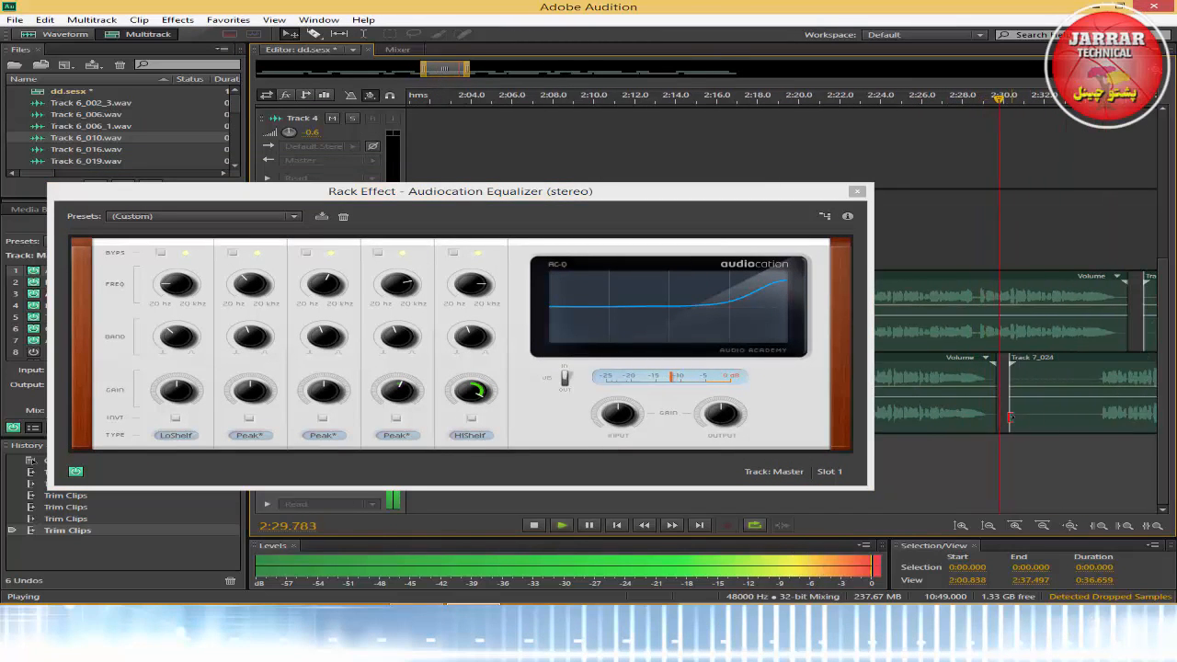
left_click_drag(1010, 416, 1097, 415)
left_click_drag(448, 71, 459, 71)
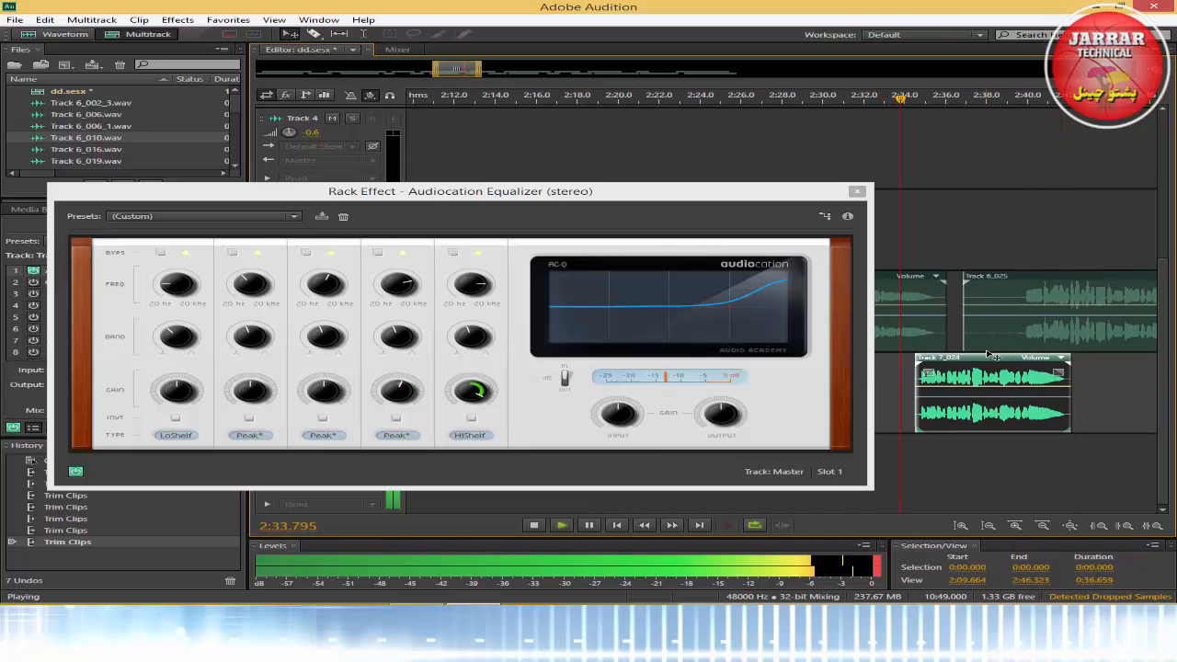
left_click_drag(977, 336, 1019, 336)
left_click(857, 192)
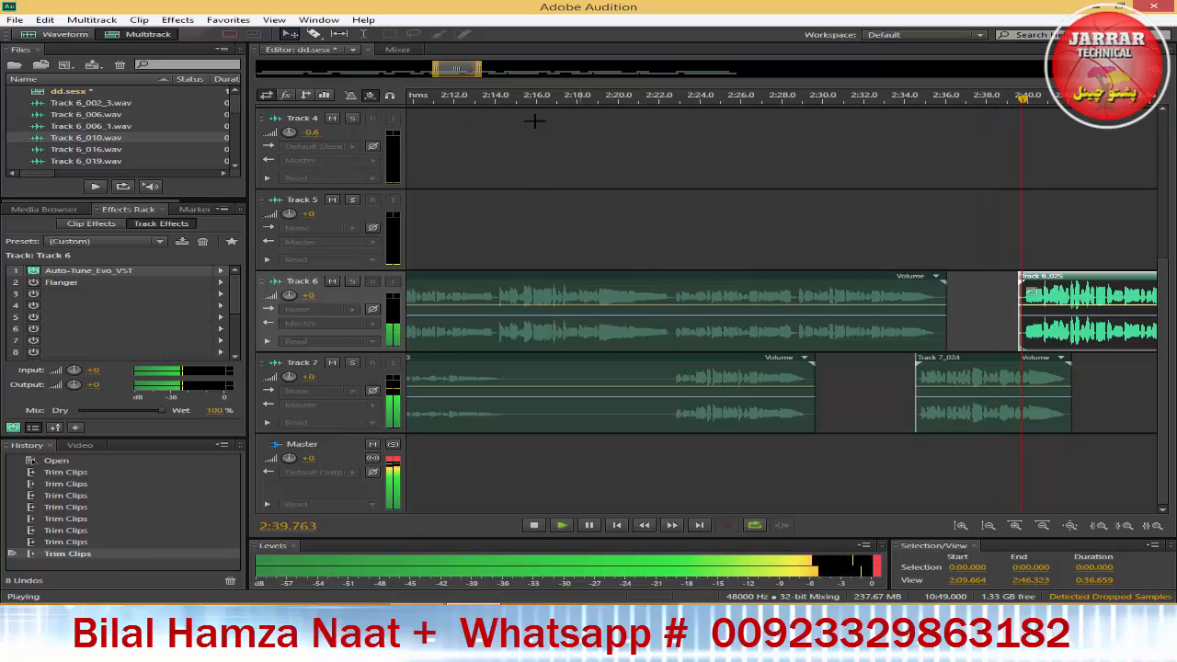
Trim the silent lead-ins of clips Track 7_028 and Track 7_030 to where their audio begins.
left_click_drag(457, 72, 493, 83)
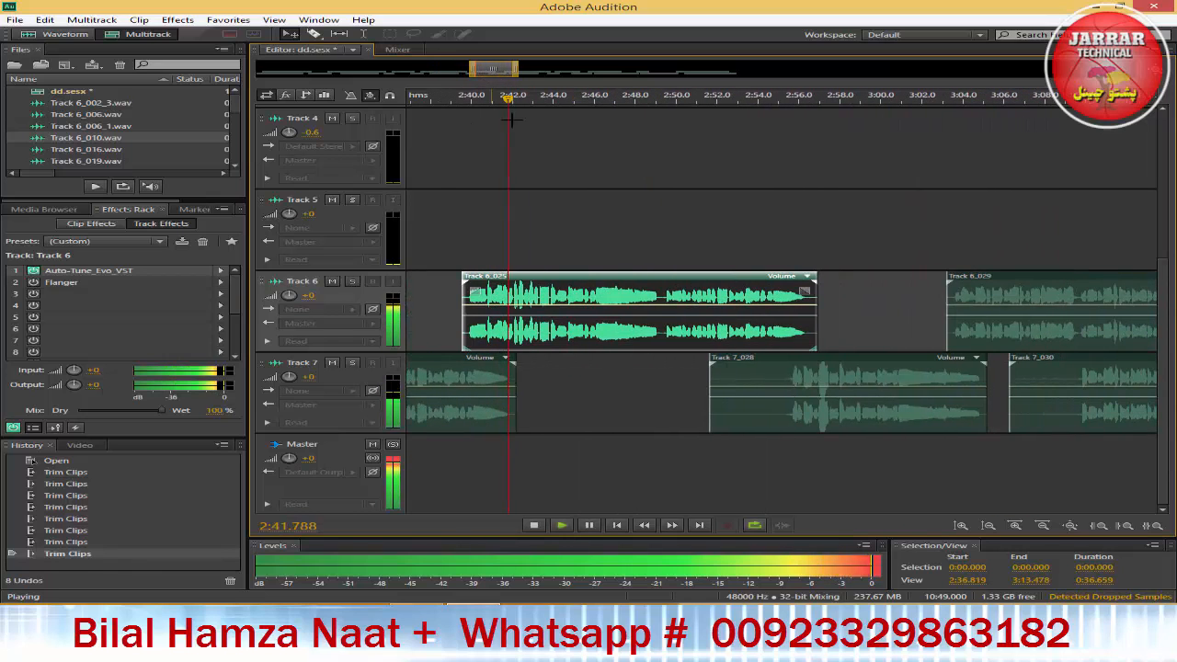
left_click_drag(708, 419, 784, 418)
left_click_drag(1010, 410, 1075, 410)
Open the Master track's Mastering EQ to examine its band settings, moving its window clear of the timeline overview.
left_click(336, 492)
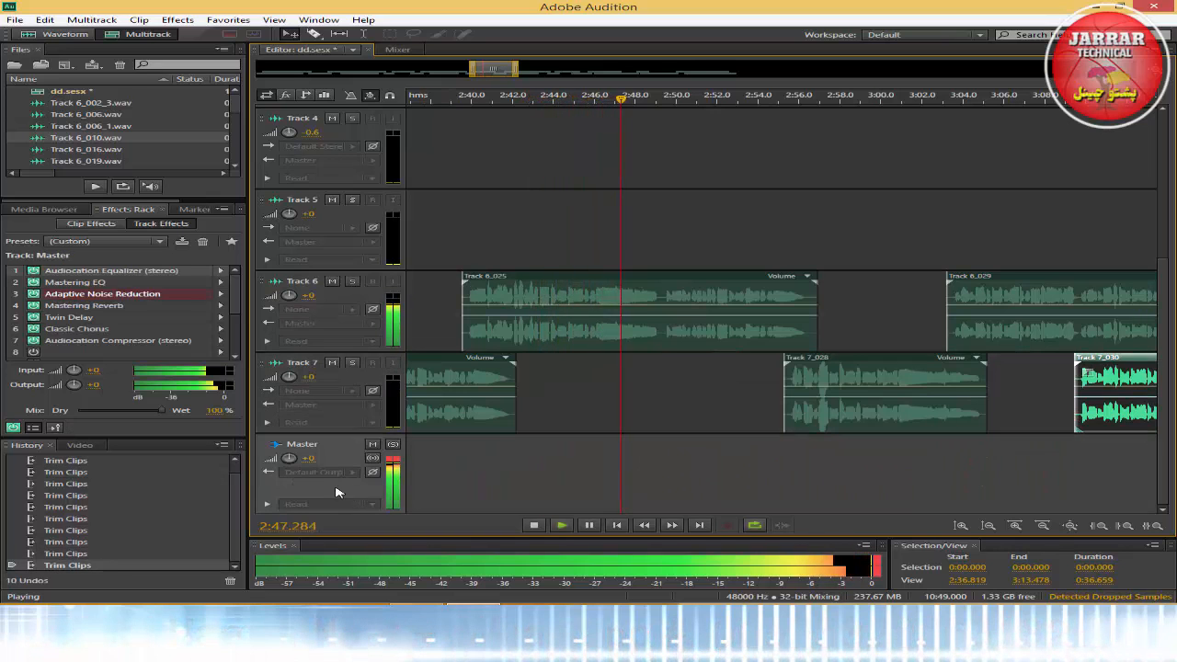
double_click(90, 282)
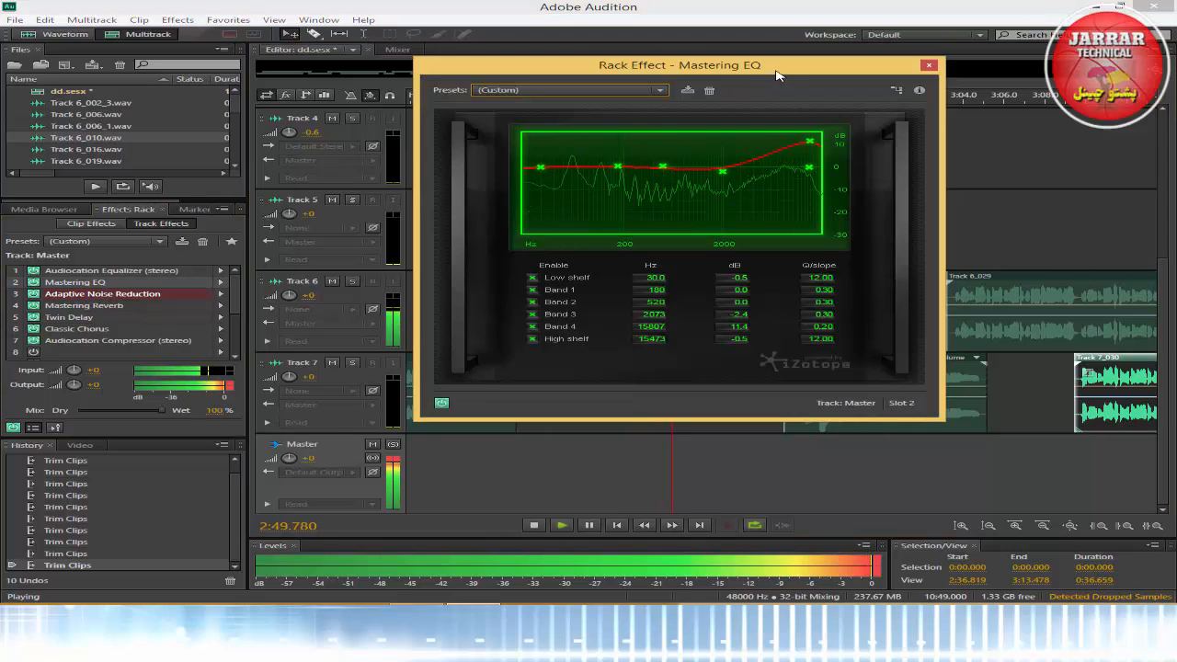
left_click_drag(777, 74, 783, 112)
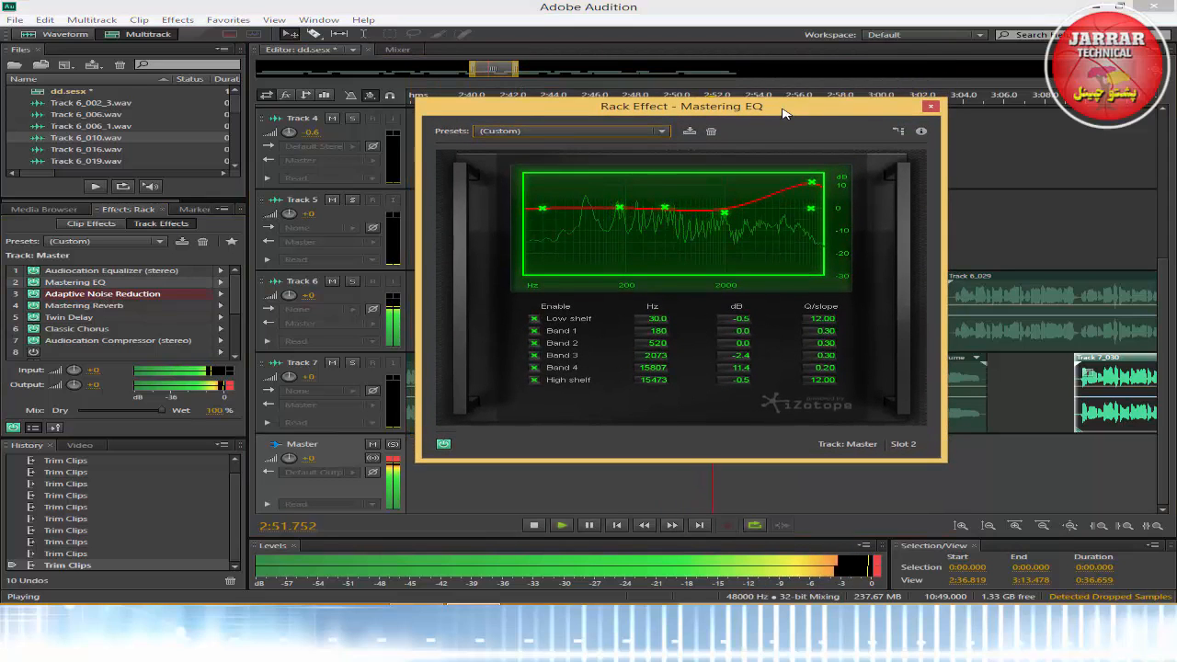
Trim the silent lead-ins of clips Track 7_032, Track 6_033 and Track 7_035, and close the Mastering EQ window.
left_click_drag(501, 68, 530, 81)
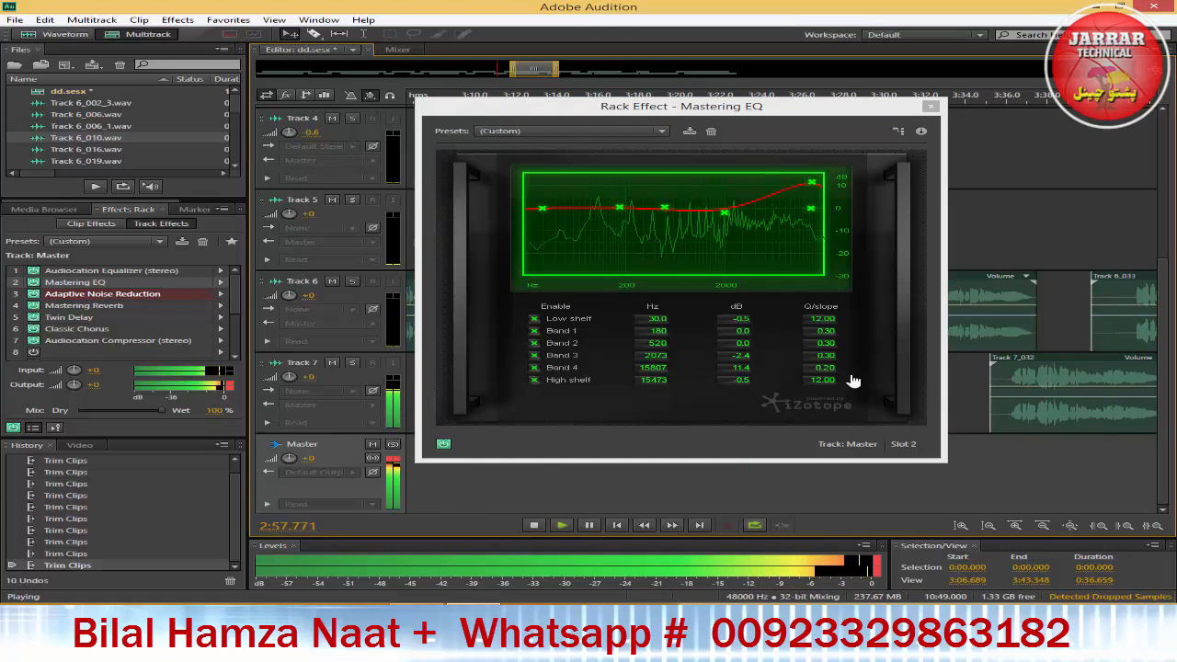
left_click_drag(988, 409, 1006, 409)
left_click_drag(1094, 332, 1129, 332)
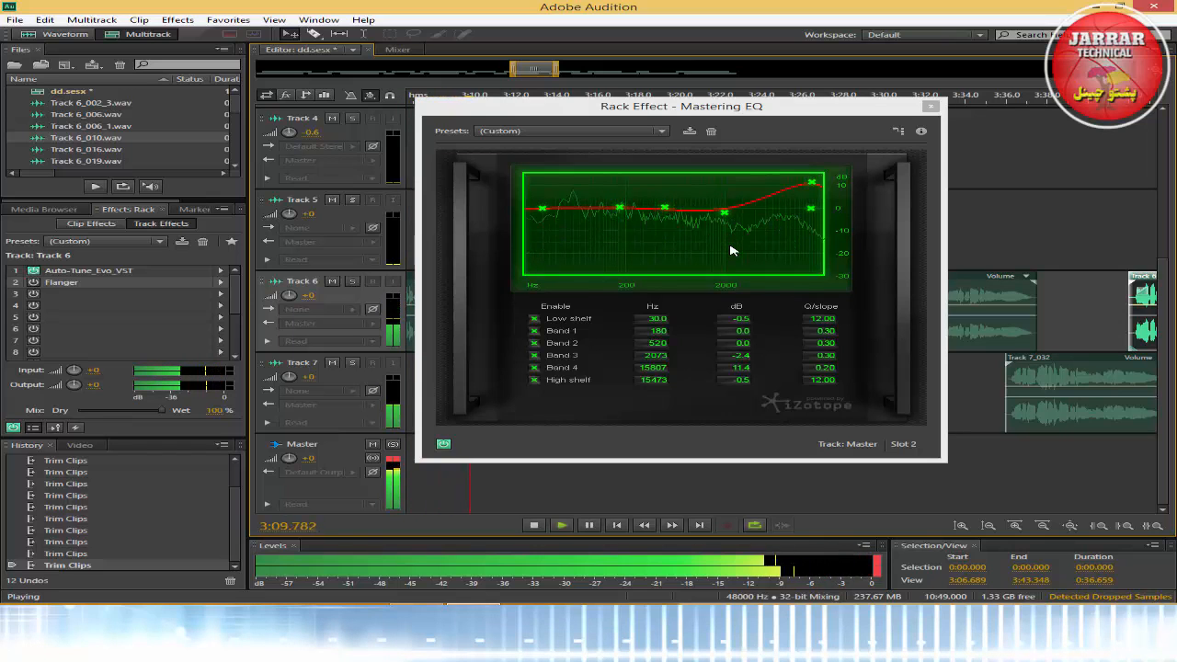
left_click_drag(532, 74, 549, 81)
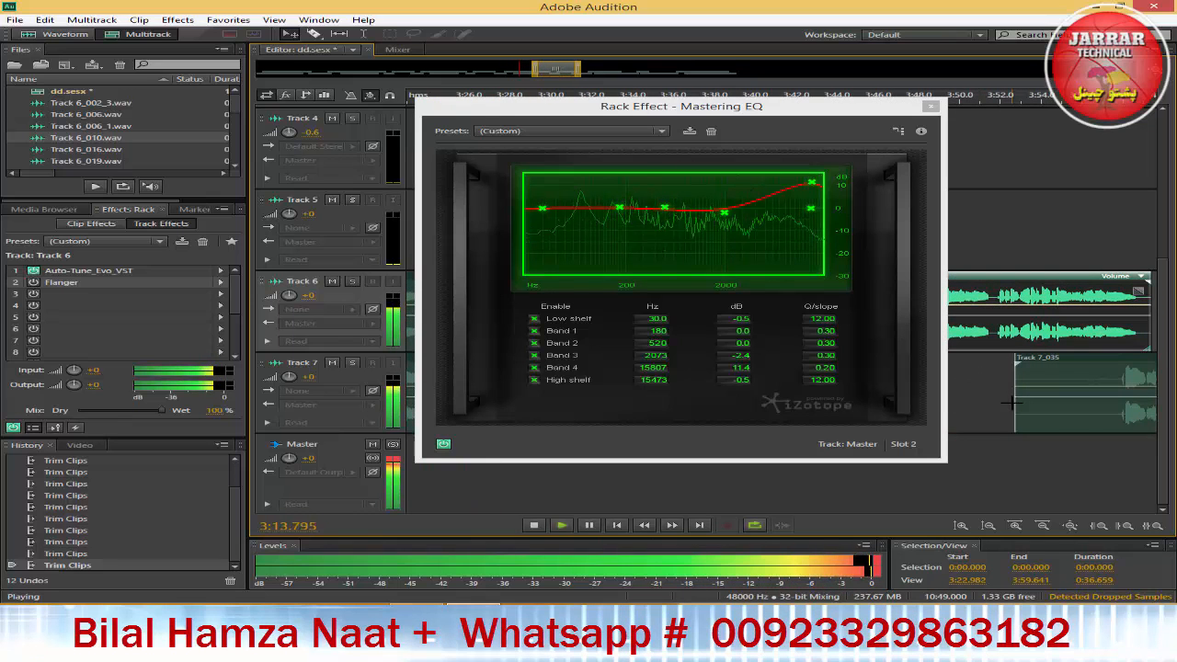
left_click_drag(1012, 401, 1117, 402)
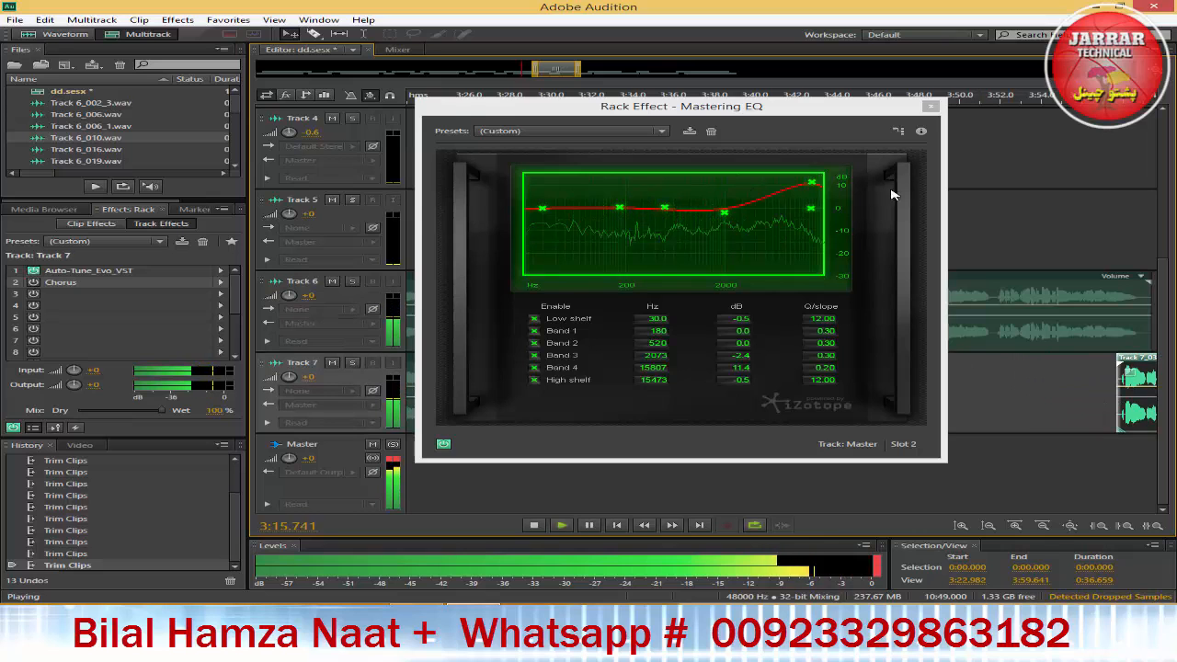
left_click(930, 105)
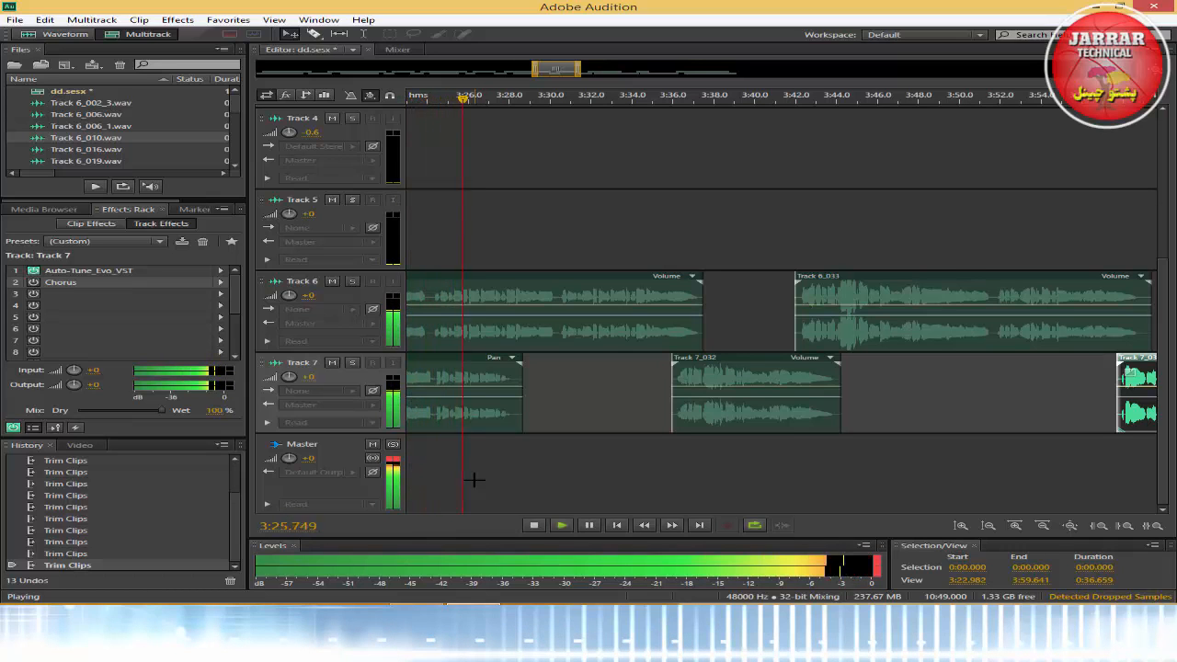
Examine the Master track's Adaptive Noise Reduction settings and close them, and open Mastering Reverb, moving its window clear of the timeline overview.
left_click(333, 456)
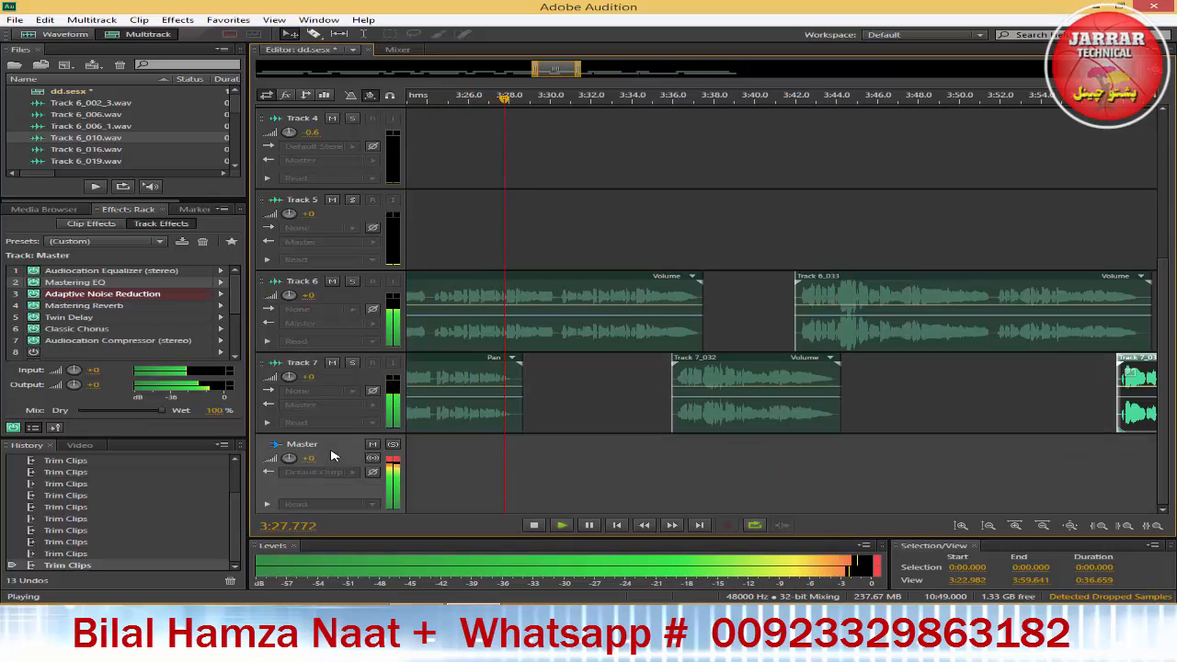
double_click(103, 293)
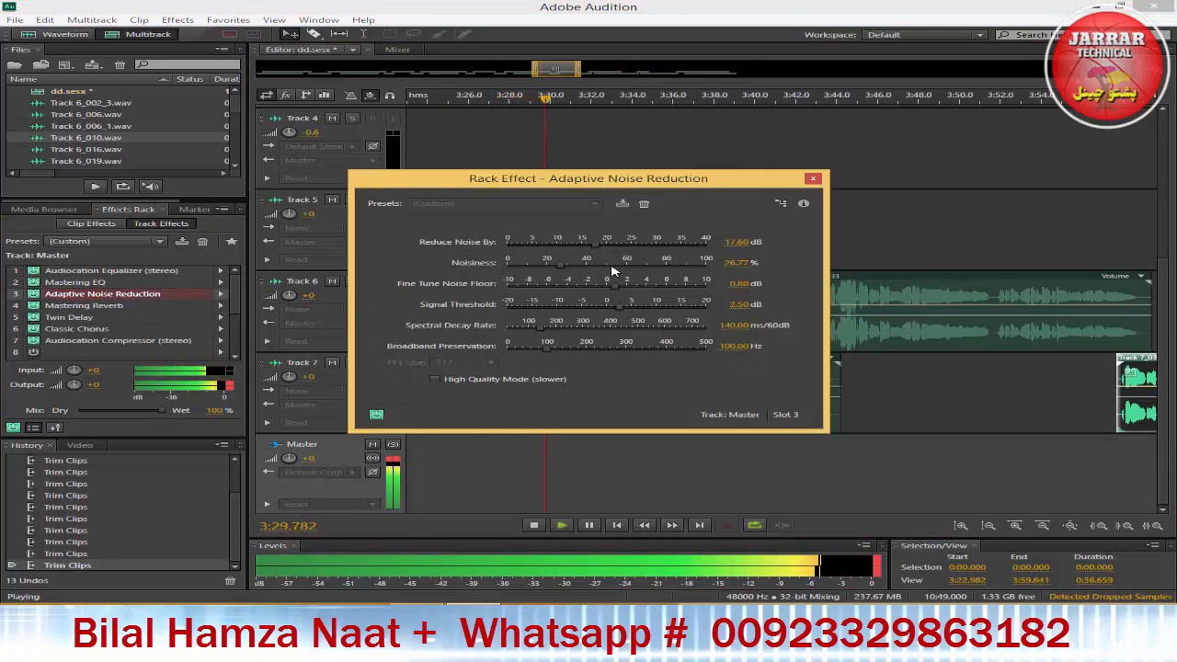
left_click(813, 177)
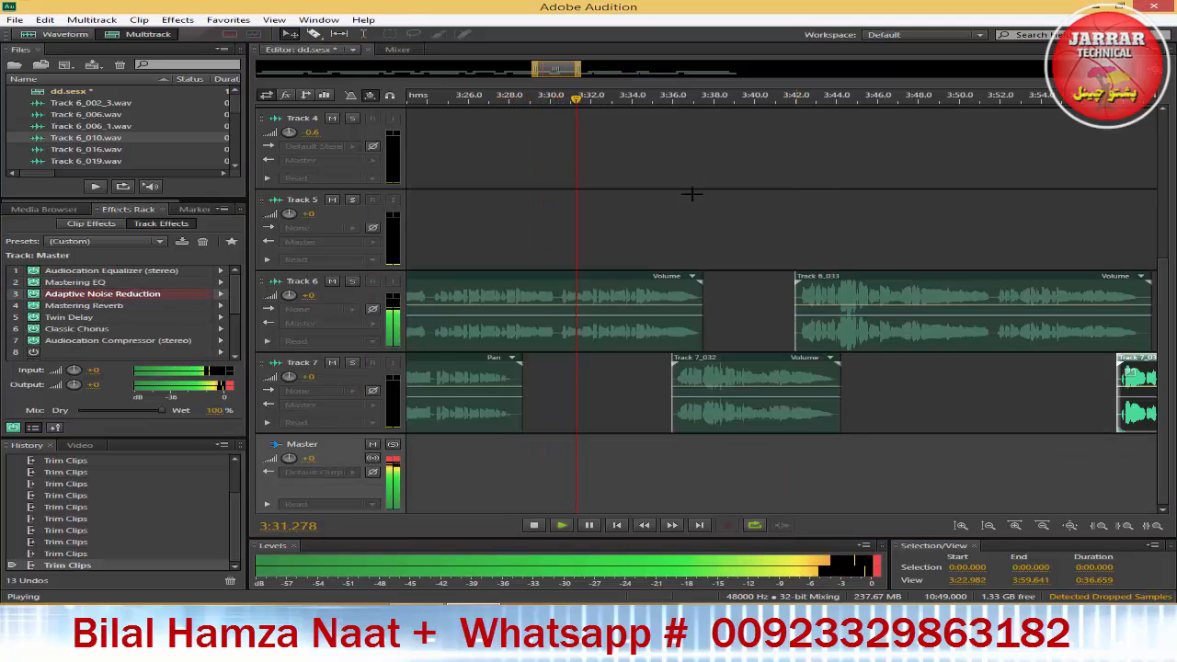
double_click(92, 305)
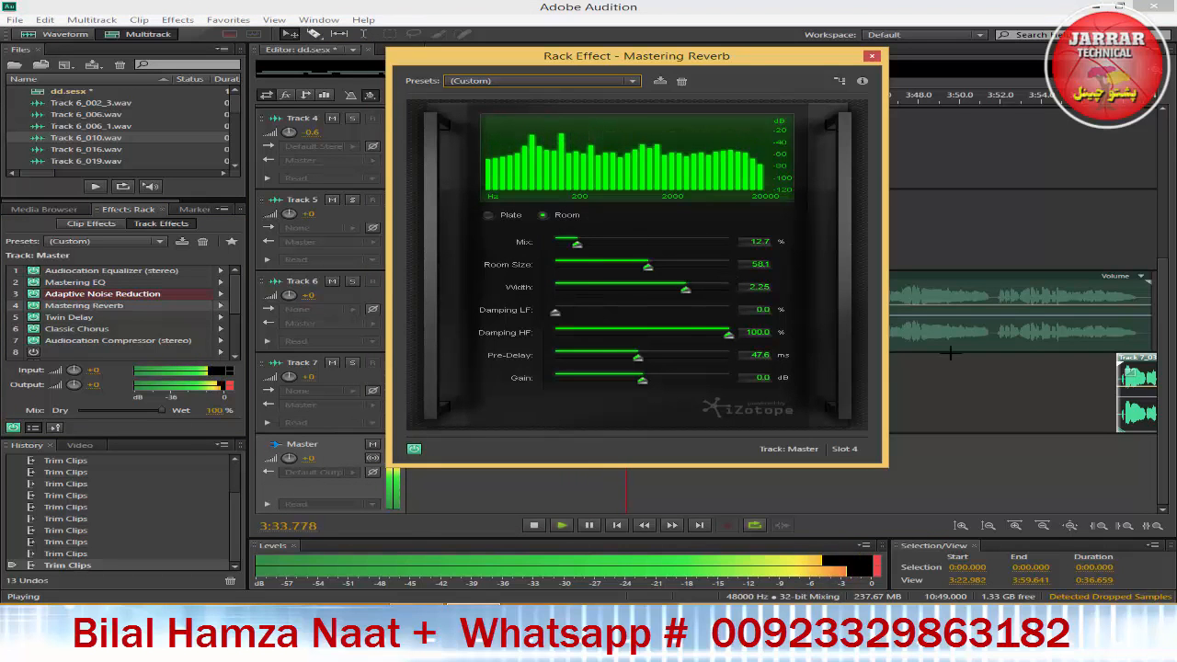
left_click_drag(744, 58, 739, 125)
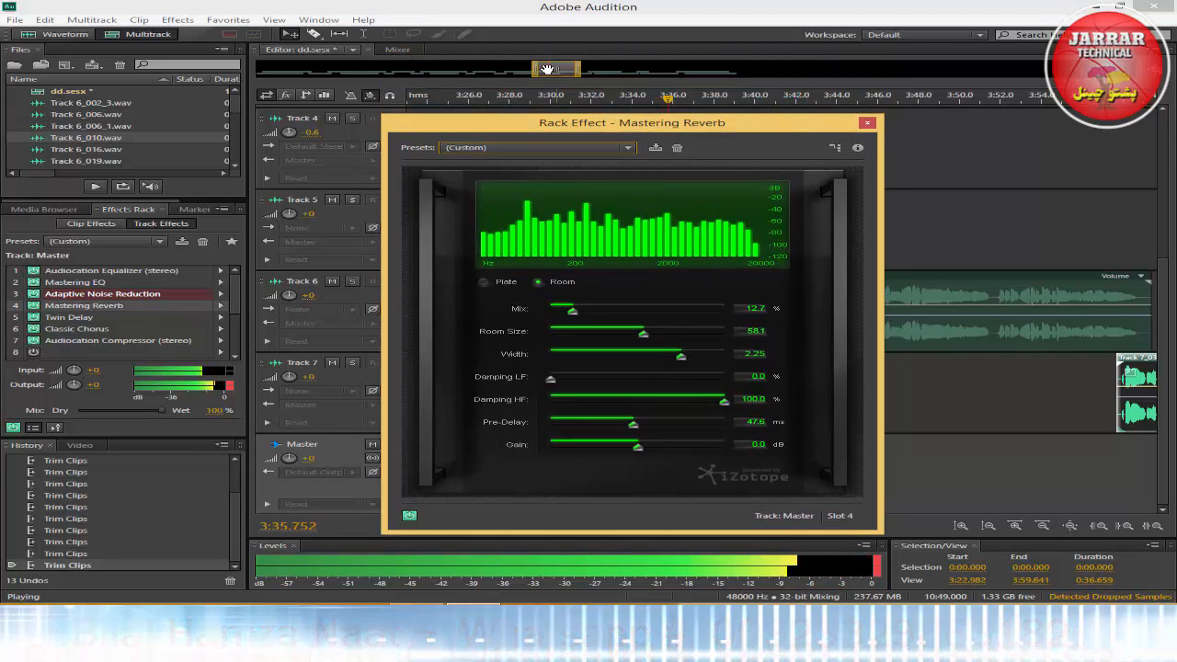
Trim the silent lead-ins of clips Track 7_037 and Track 7_005_2 to where their audio begins.
left_click_drag(547, 68, 568, 69)
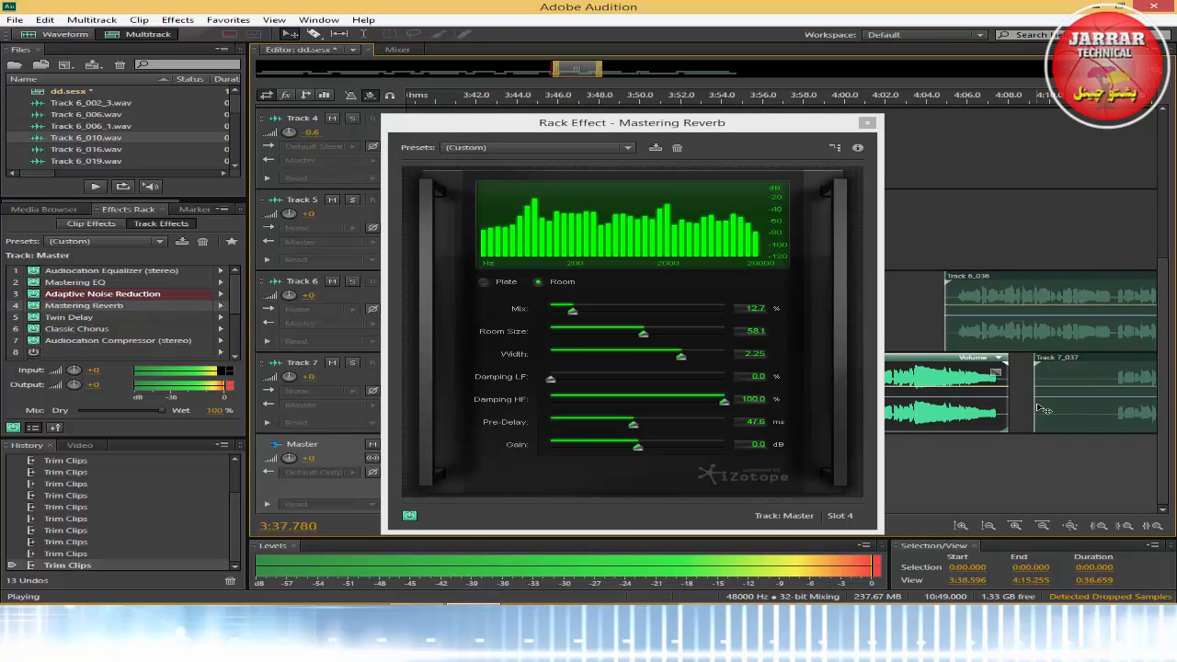
left_click_drag(1041, 408, 1110, 407)
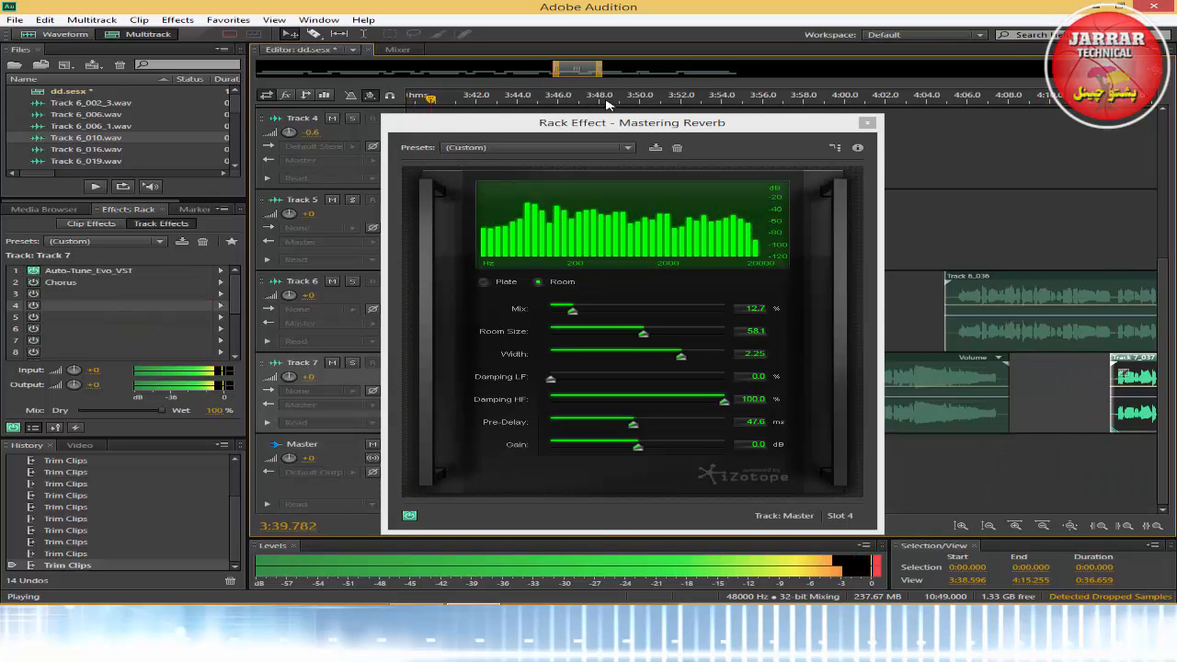
left_click_drag(574, 73, 632, 97)
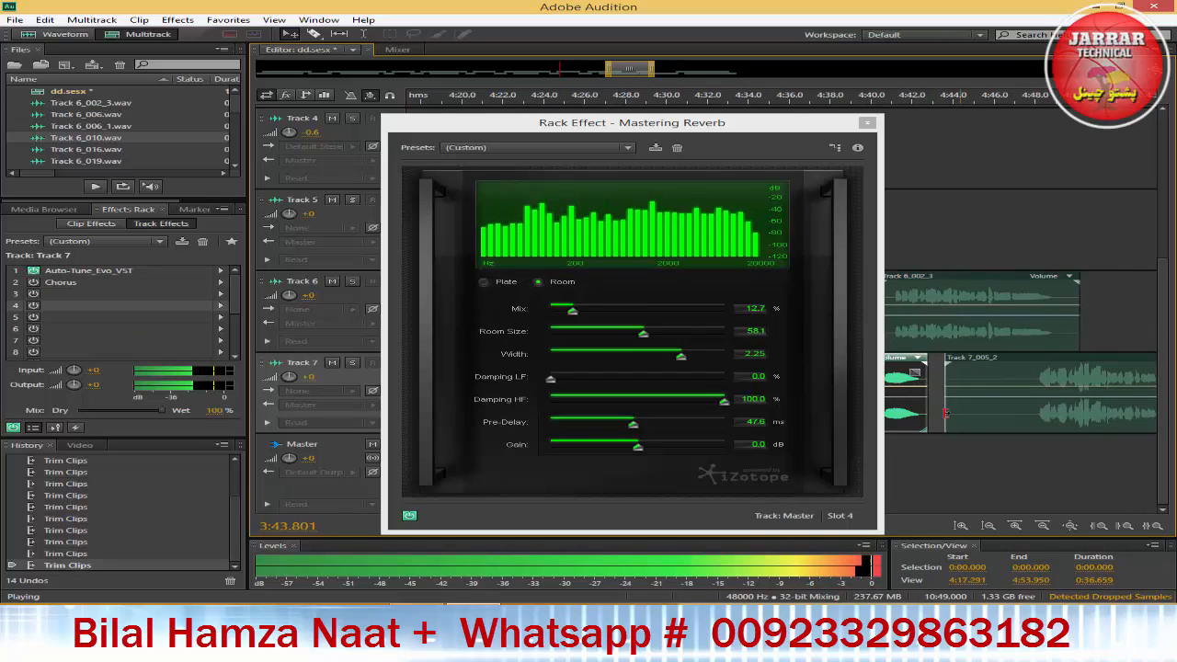
left_click_drag(946, 413, 1030, 413)
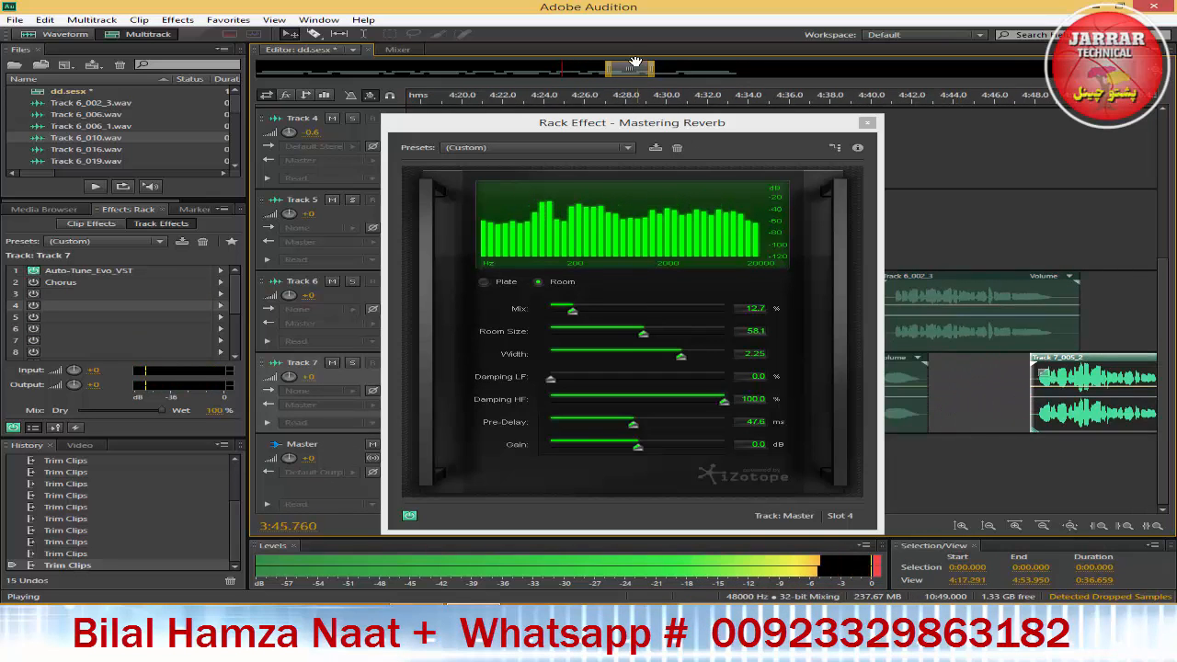
Trim the silent tail of clip Track 6_002_3 and the lead-in of clip Track 6_006_1, and close the Mastering Reverb window.
left_click_drag(633, 71, 641, 73)
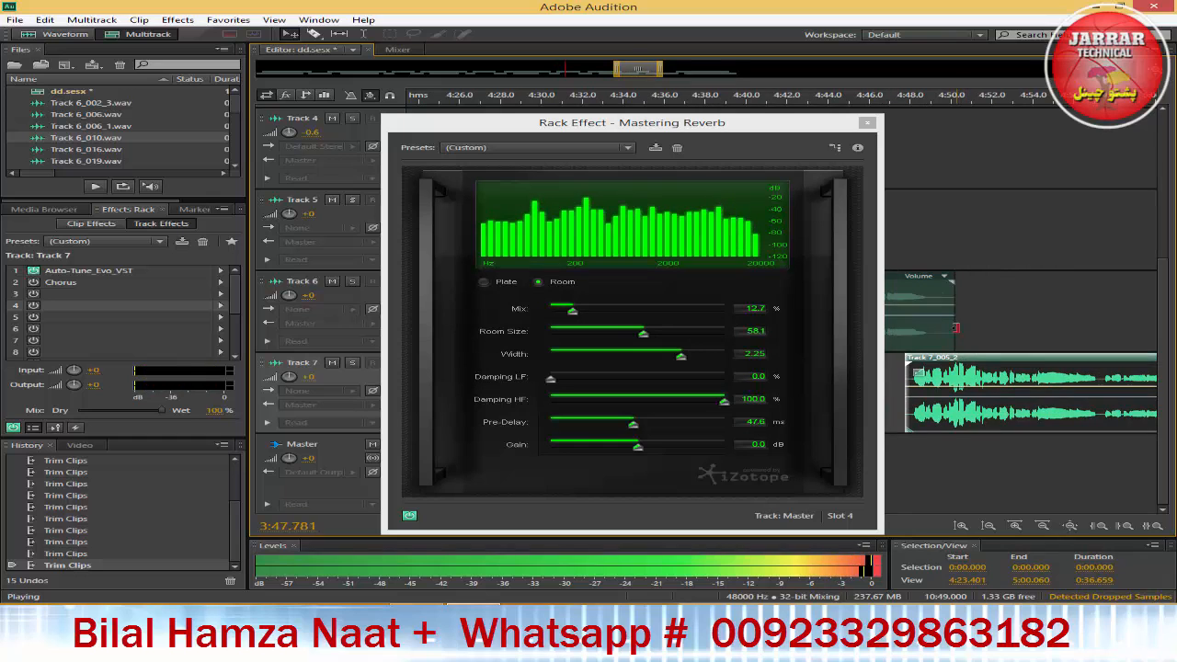
left_click_drag(956, 327, 933, 328)
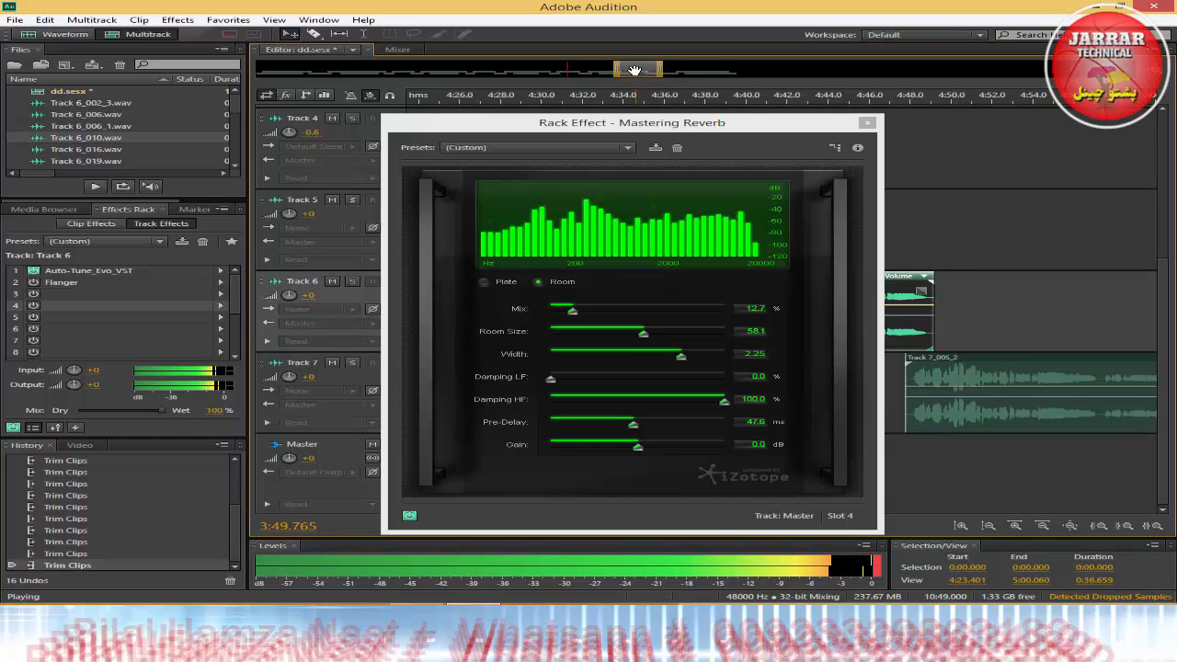
left_click_drag(634, 71, 658, 78)
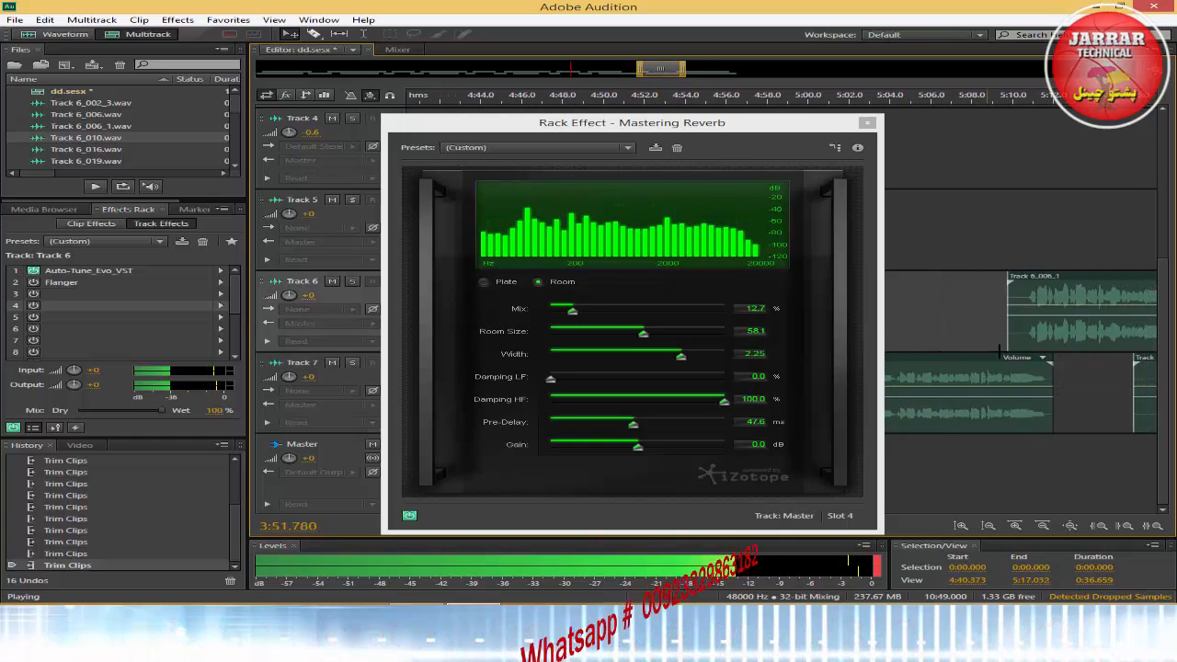
left_click_drag(1009, 322, 1022, 322)
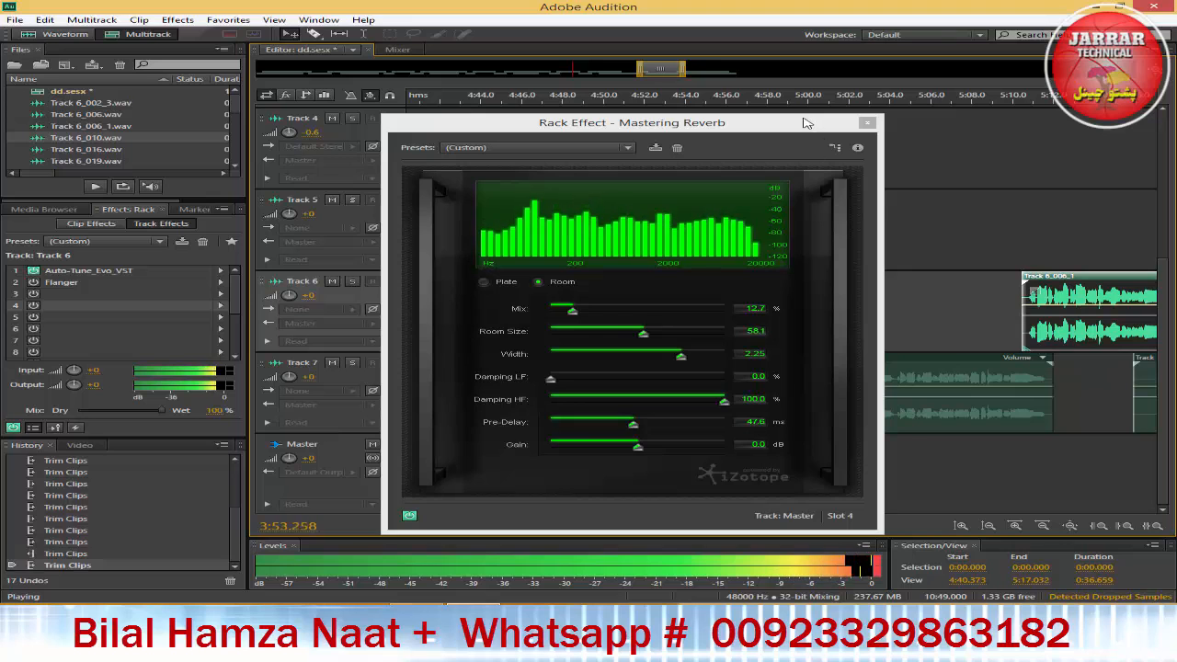
left_click(866, 123)
Open the Master track's Twin Delay effect to examine its delay, tempo and feedback settings.
left_click_drag(661, 70, 579, 84)
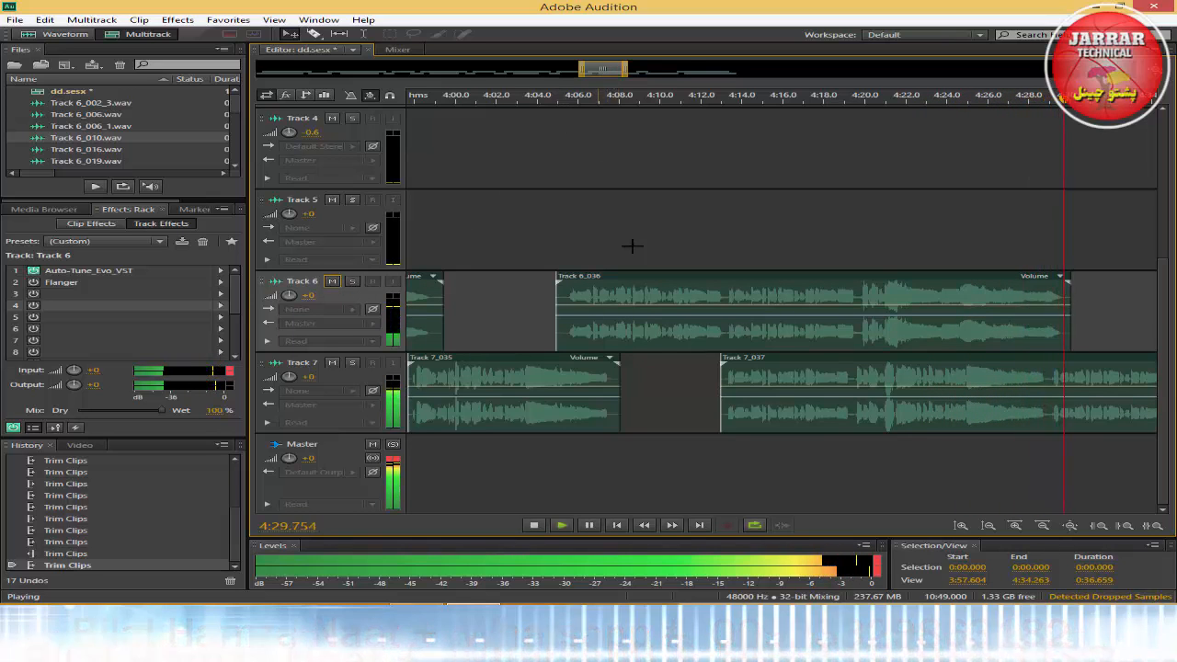
left_click_drag(610, 72, 641, 98)
left_click(366, 485)
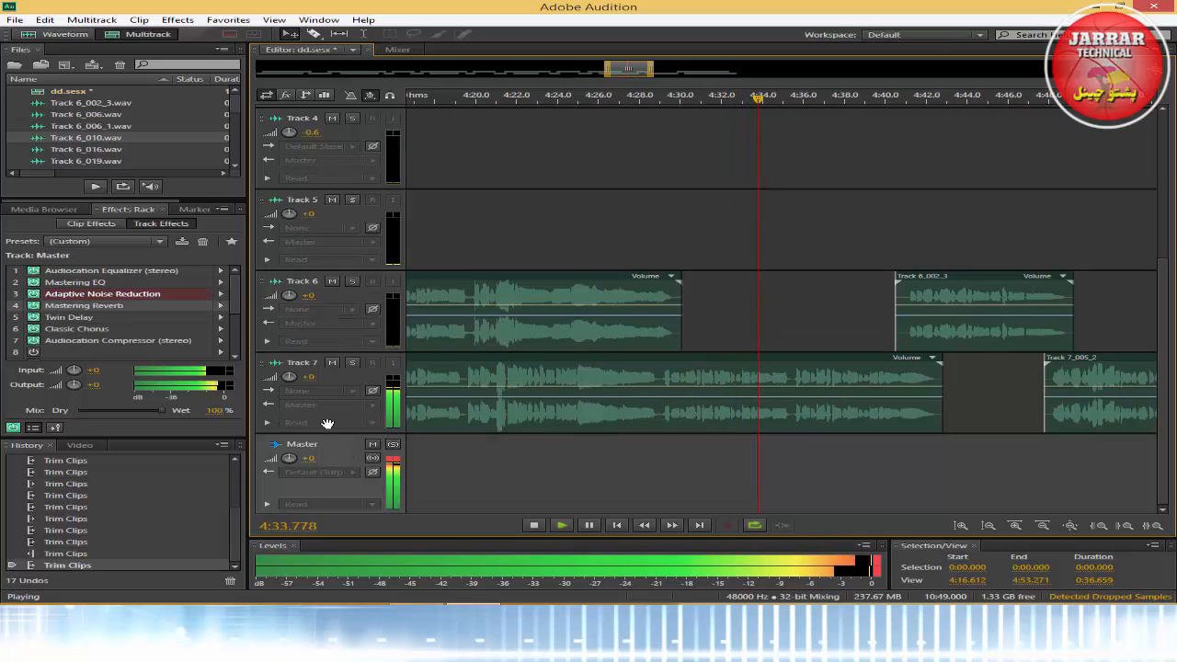
double_click(69, 316)
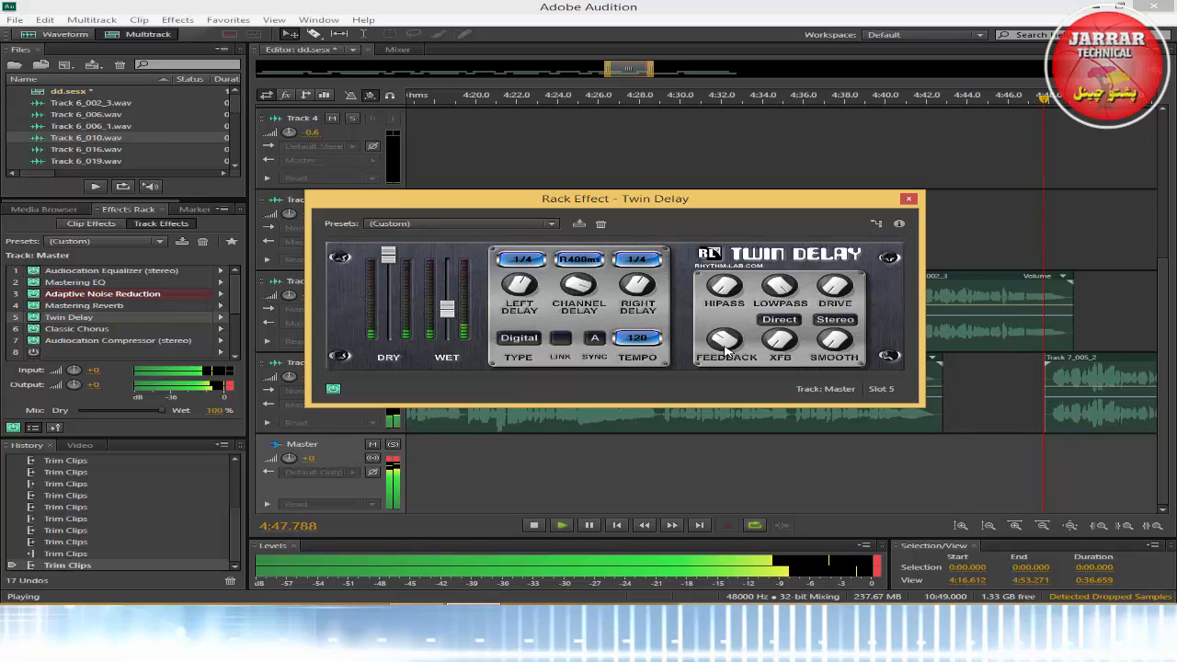
Close the Twin Delay window and trim the silent lead-in of clip Track 7_007 to where its audio begins.
left_click(909, 200)
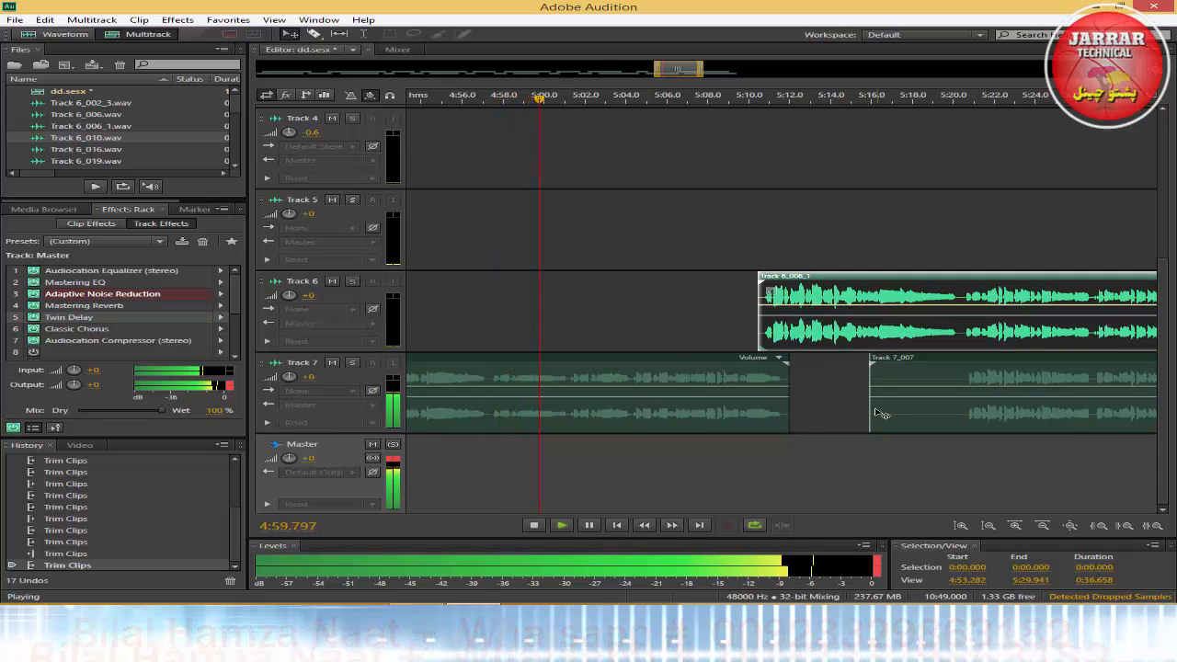
left_click_drag(868, 407, 963, 407)
Open the Master track's Classic Chorus to examine its delay time, modulation and output settings, and close its window.
left_click(341, 467)
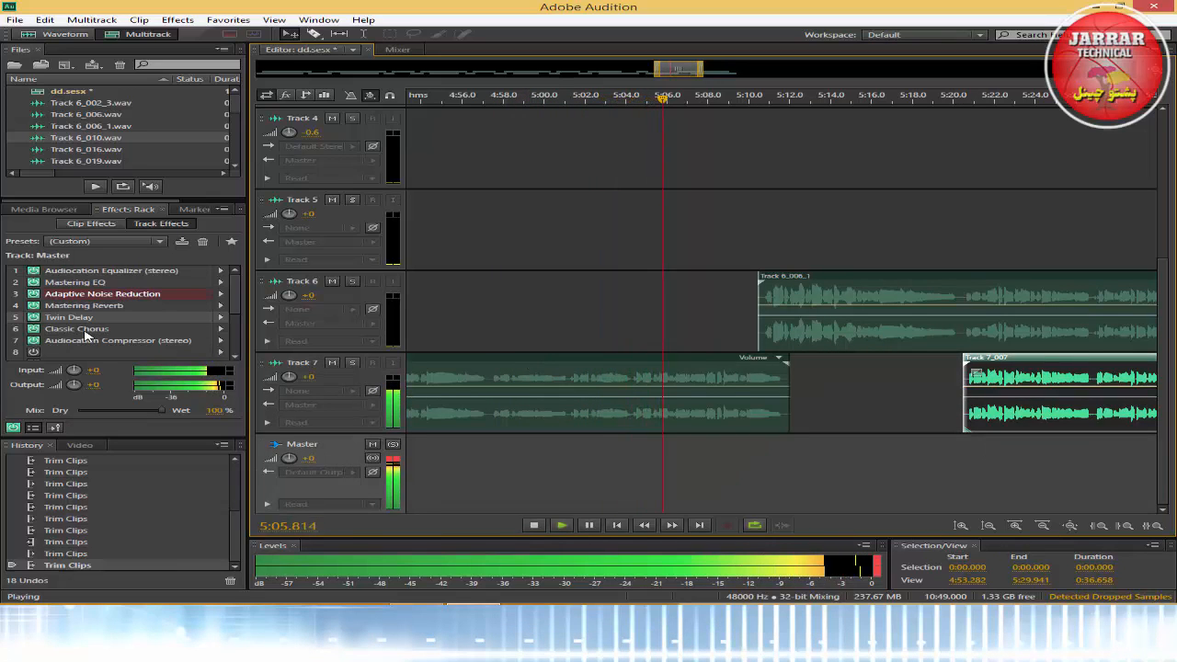
double_click(78, 329)
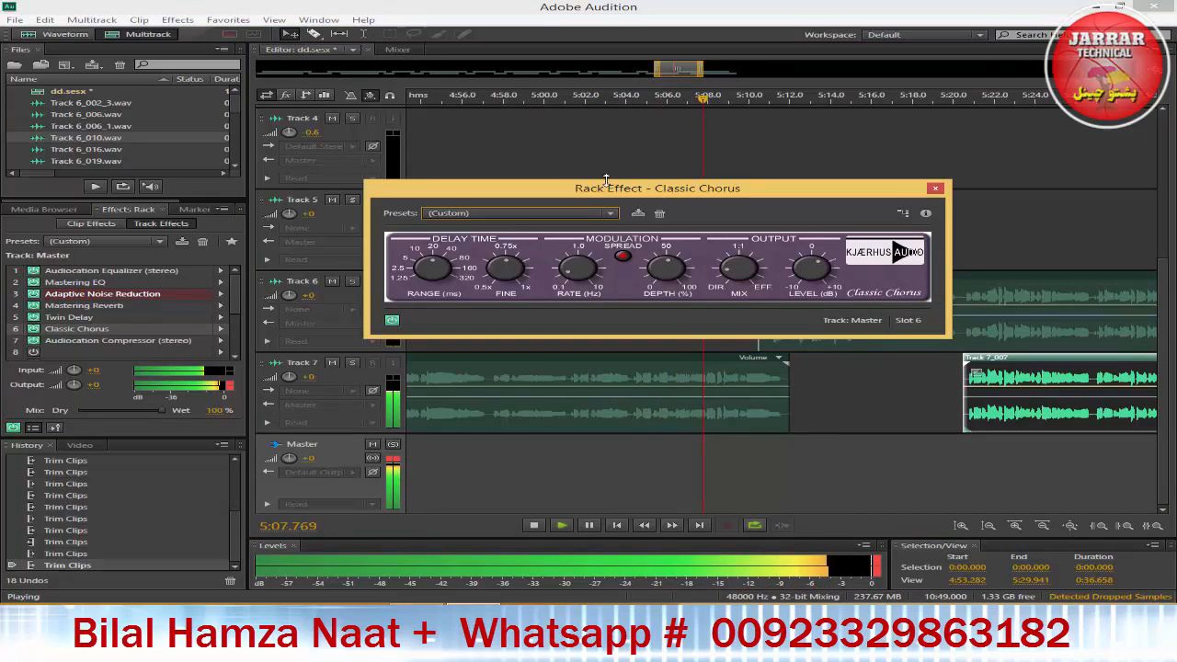
left_click_drag(641, 174, 673, 114)
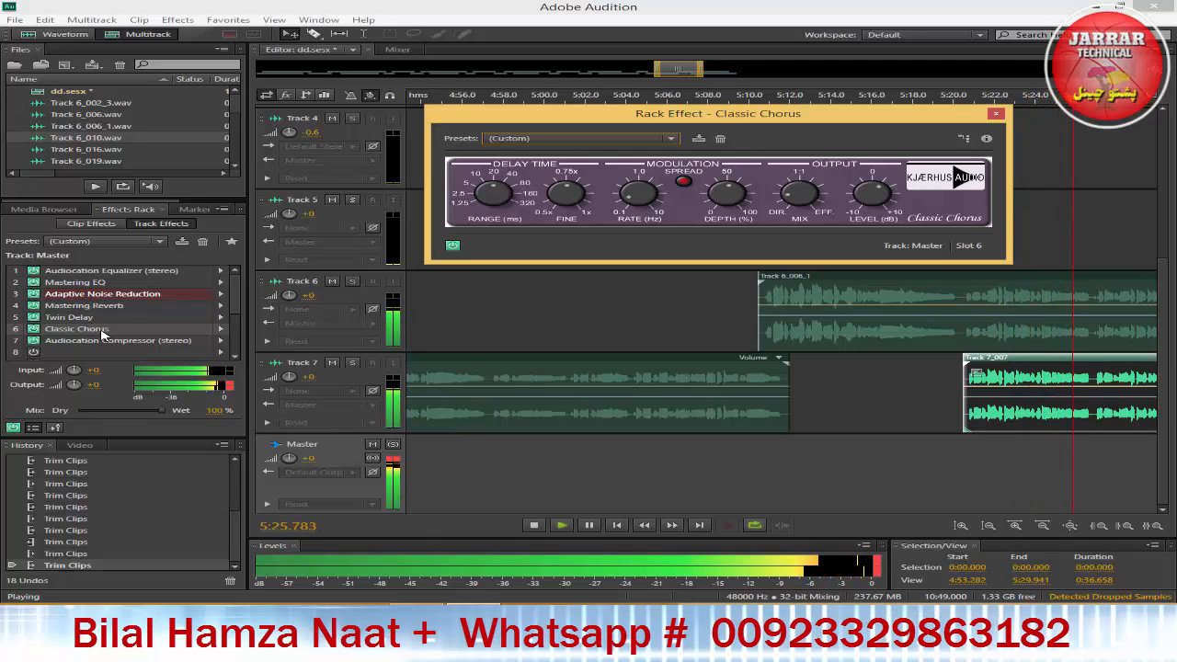
left_click_drag(848, 129, 807, 146)
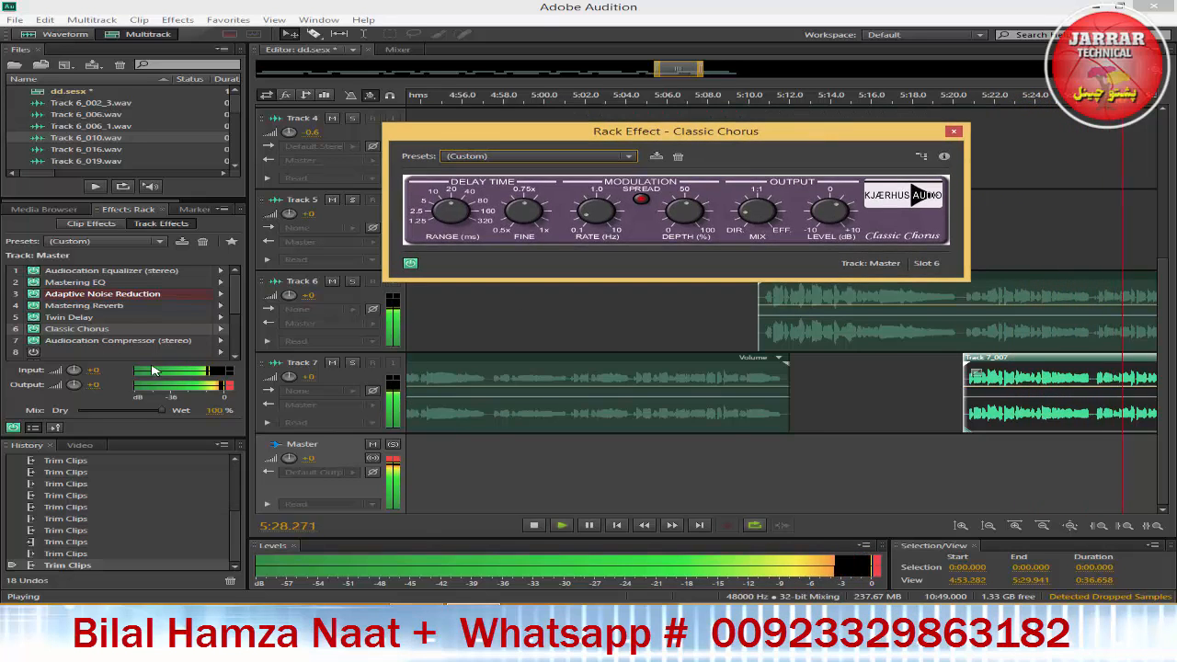
left_click(953, 133)
Open the Master track's Audiocation Compressor to examine its settings, placing its window clear of the lower tracks and the effects rack.
double_click(140, 341)
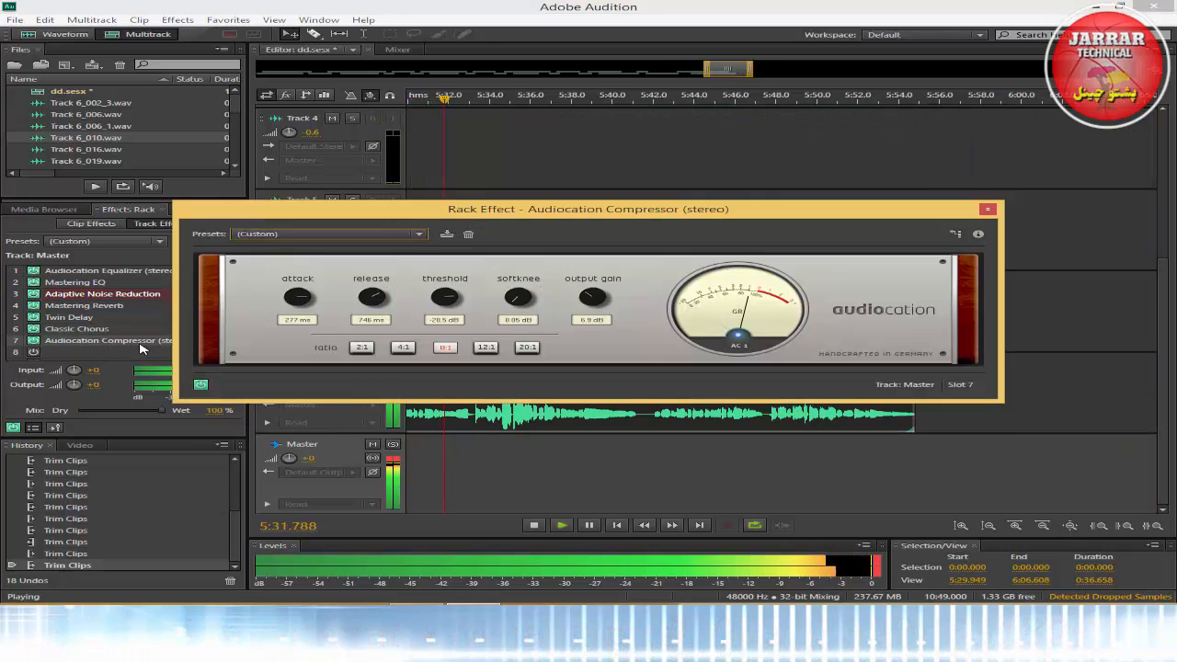
left_click_drag(696, 203, 823, 94)
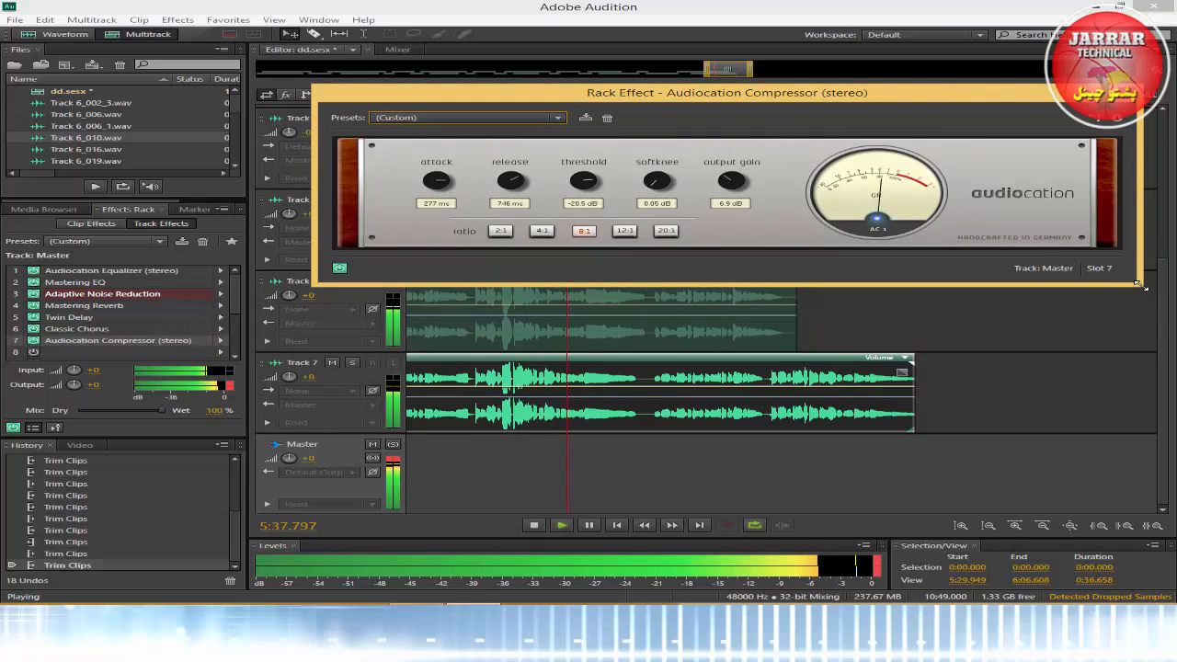
mouse_move(1139, 287)
left_mouse_down()
mouse_move(807, 291)
mouse_move(1149, 301)
mouse_move(1136, 292)
mouse_move(1154, 287)
mouse_move(1139, 286)
left_mouse_up()
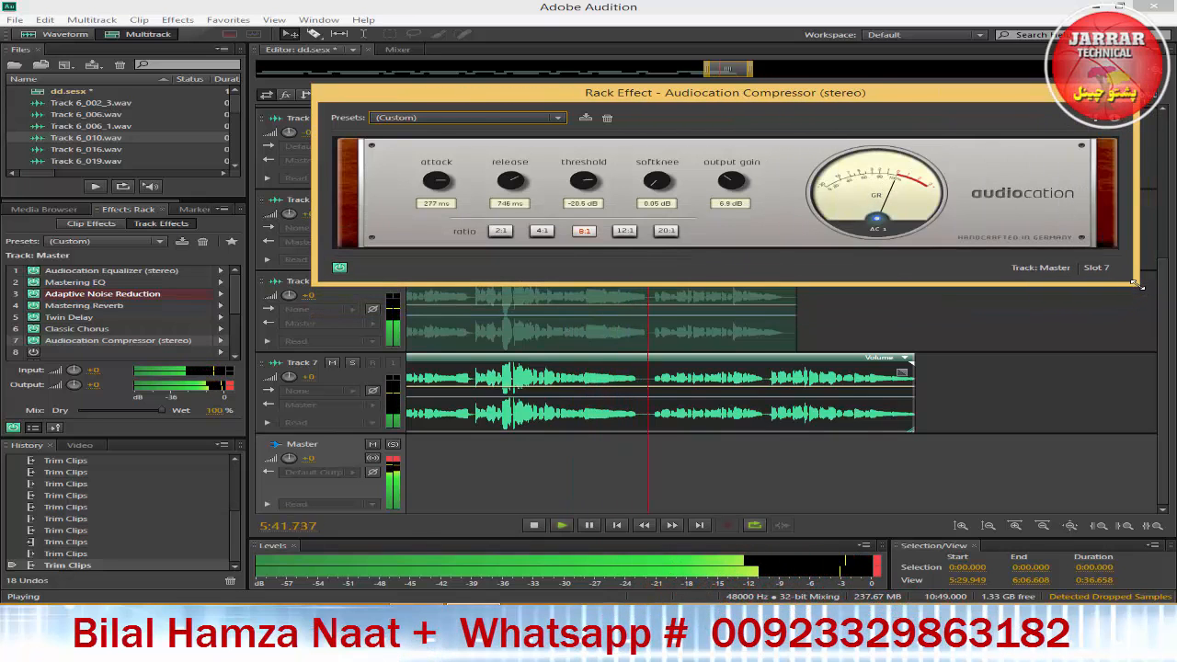
mouse_move(777, 86)
left_mouse_down()
mouse_move(763, 343)
mouse_move(776, 83)
left_mouse_up()
left_click_drag(1165, 320, 1163, 291)
left_click_drag(844, 94, 816, 120)
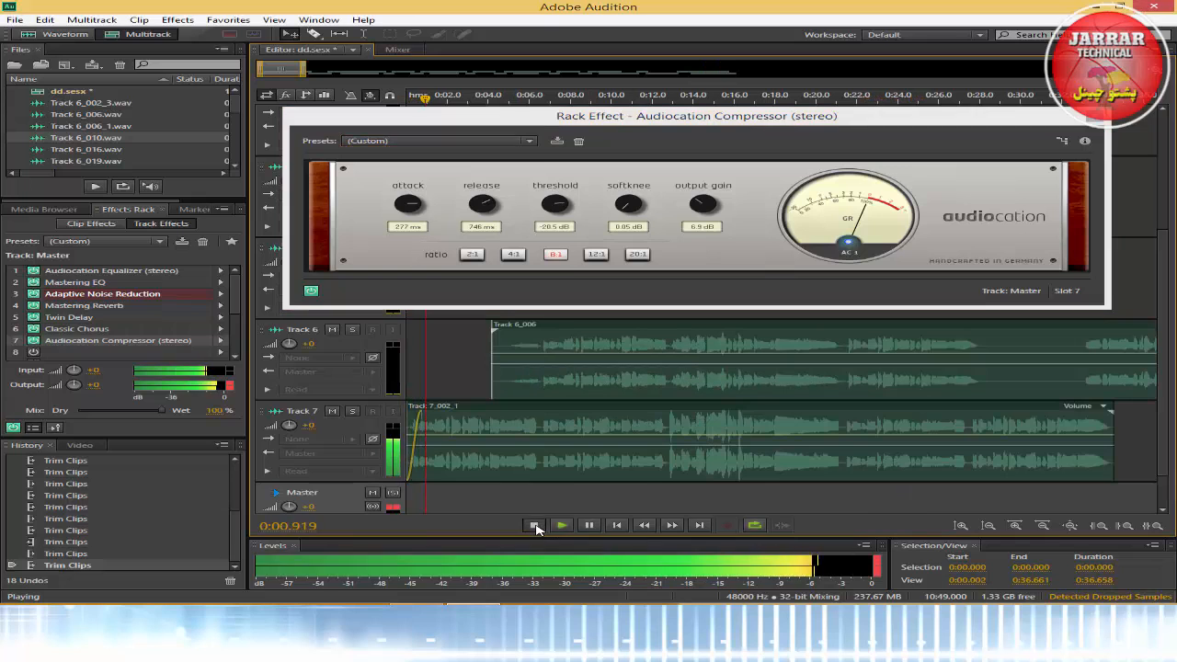
Stop playback and export the entire session's multitrack mixdown as an MP3 to the Desktop, naming it with the singer's name and "pashto new naat".
left_click(535, 526)
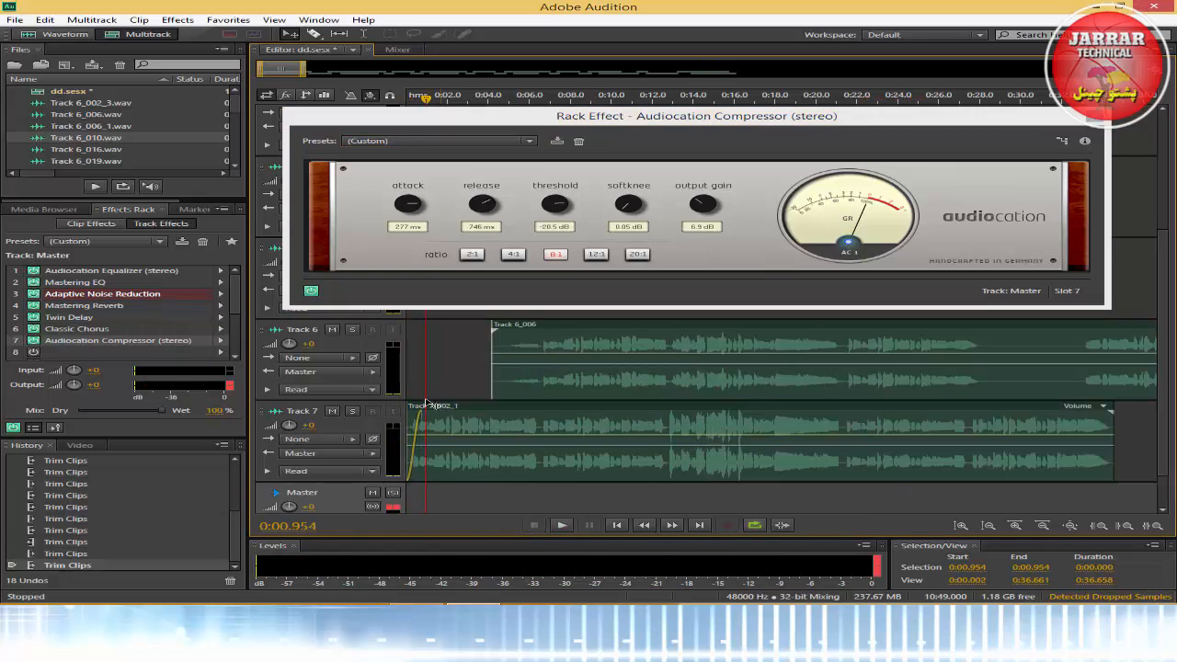
left_click(15, 20)
mouse_move(289, 254)
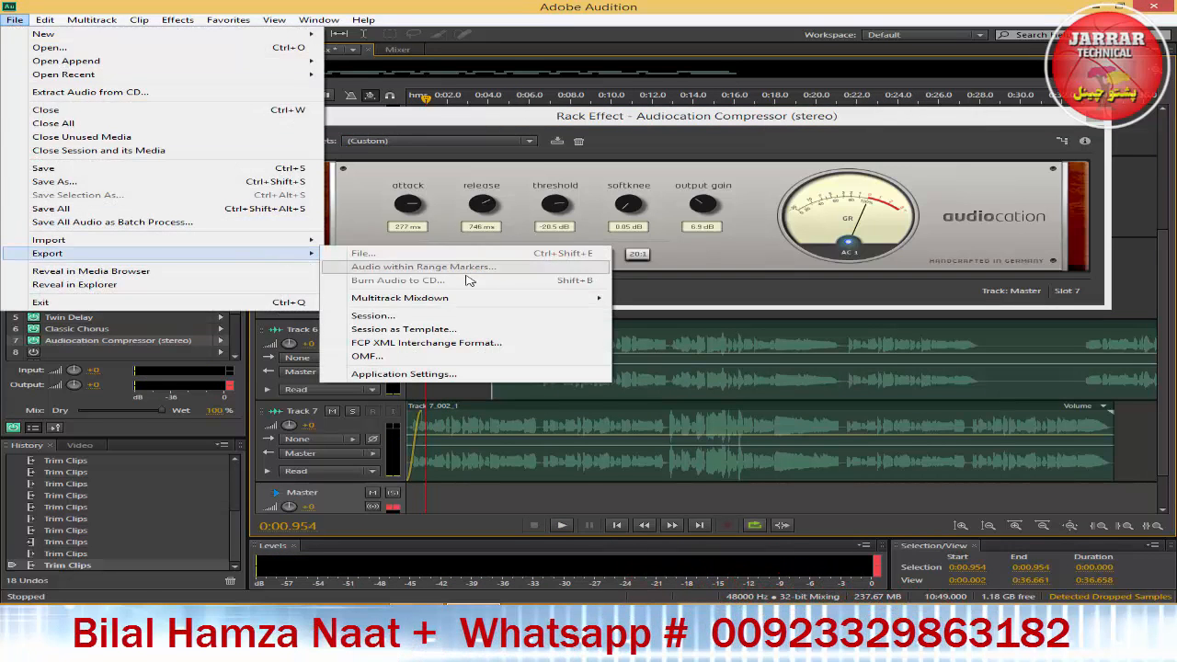
mouse_move(542, 299)
left_click(710, 318)
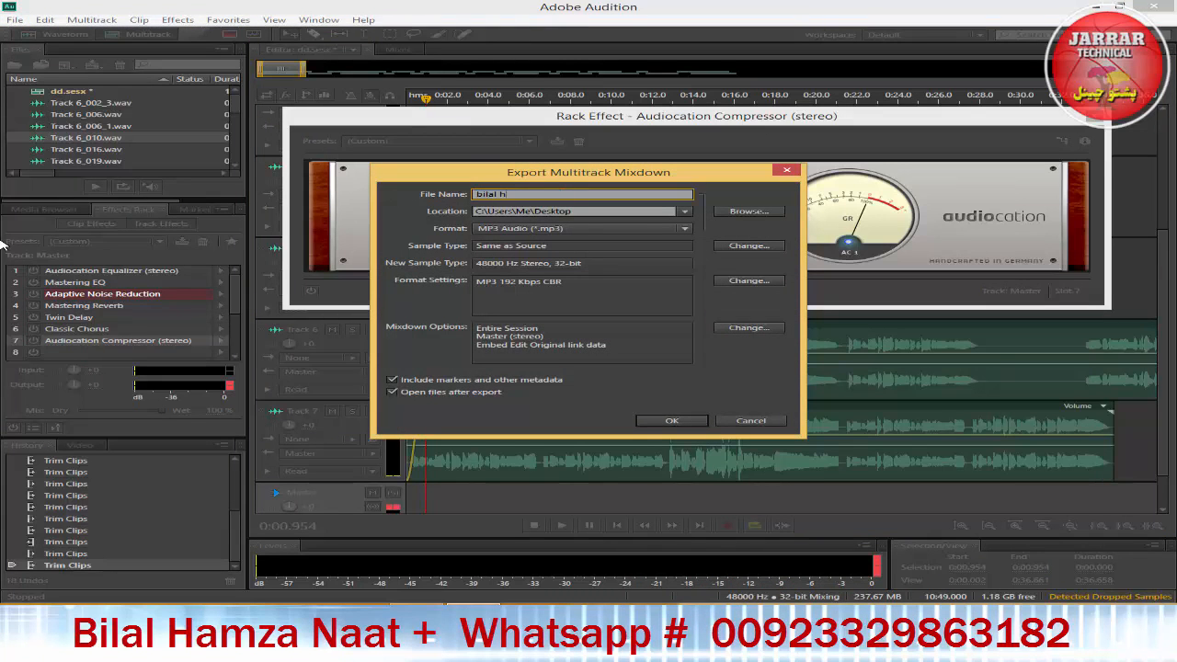
type("bilal hamza pashto new naat")
left_click(672, 421)
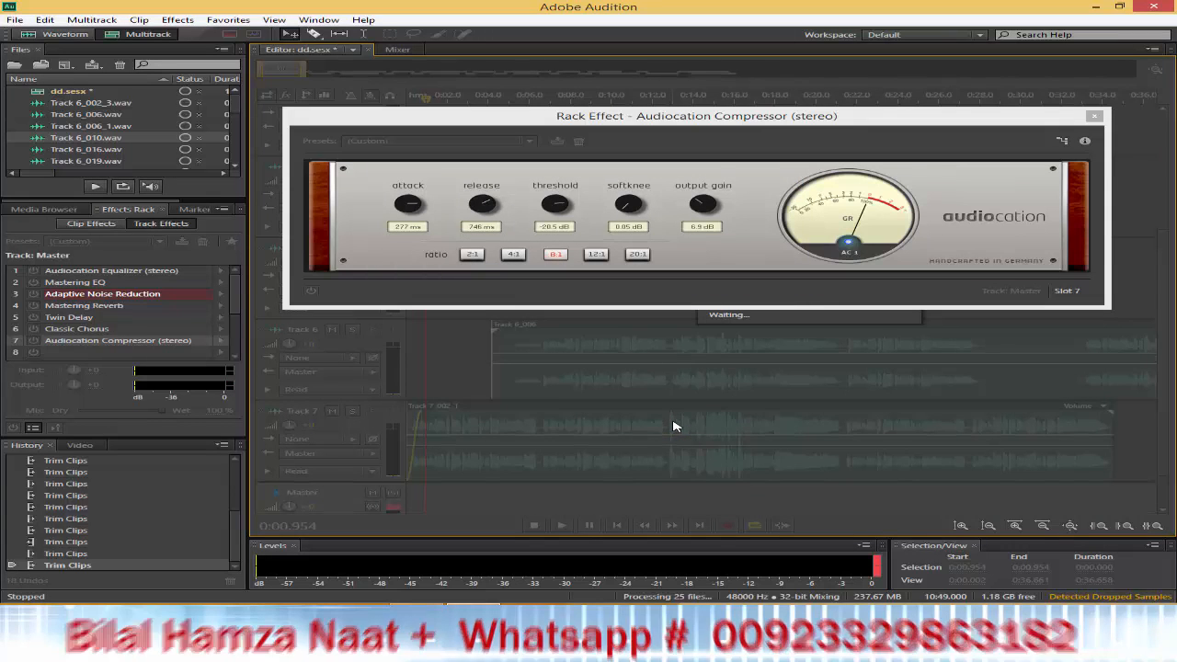
left_click_drag(887, 122, 844, 64)
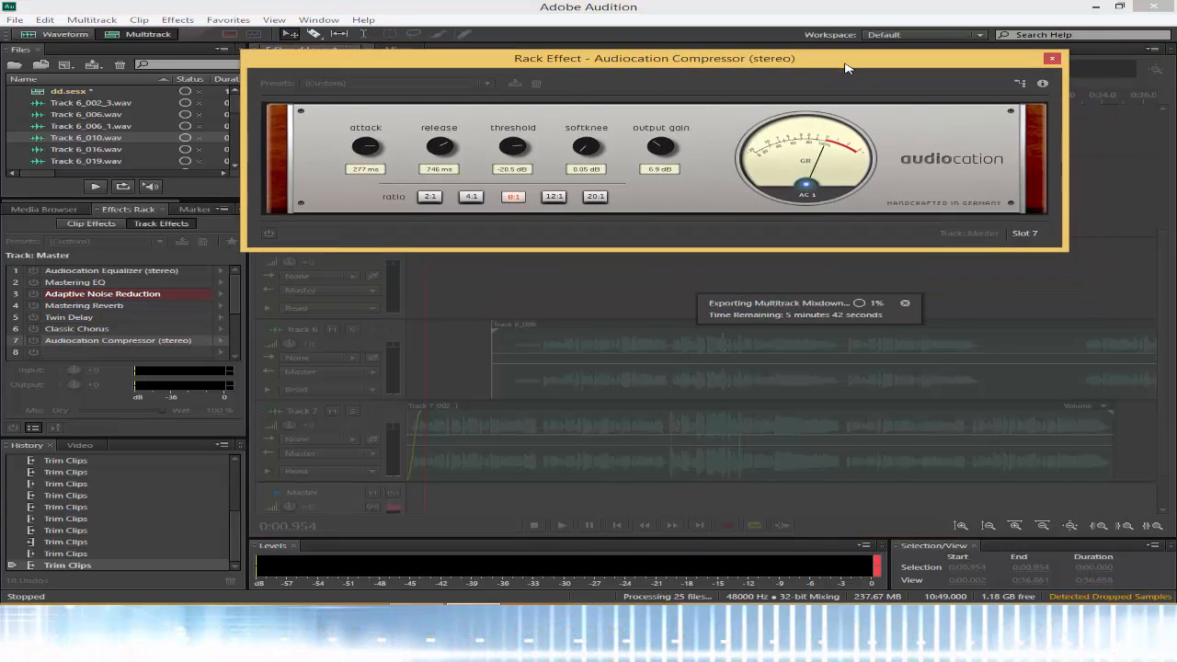